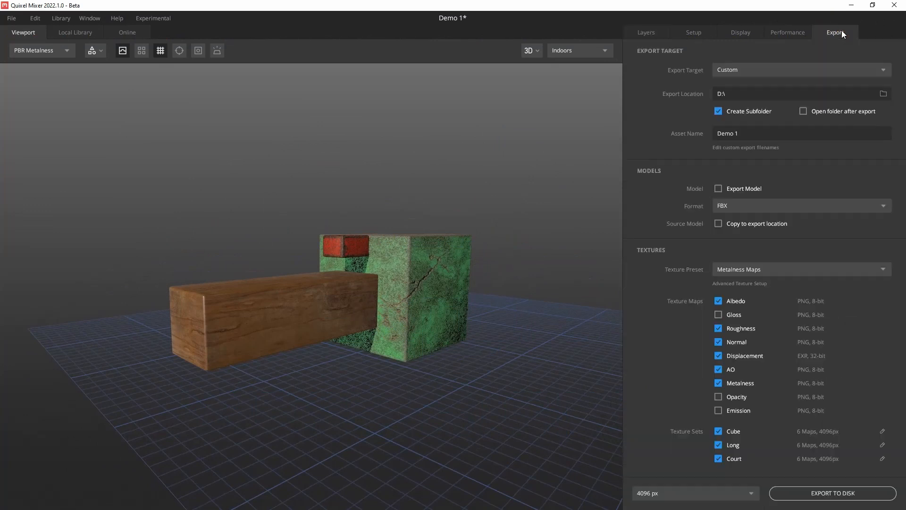
# Choose the Specular Maps texture preset with the Roughness map included, and enable opening the folder after export
pyautogui.click(783, 268)
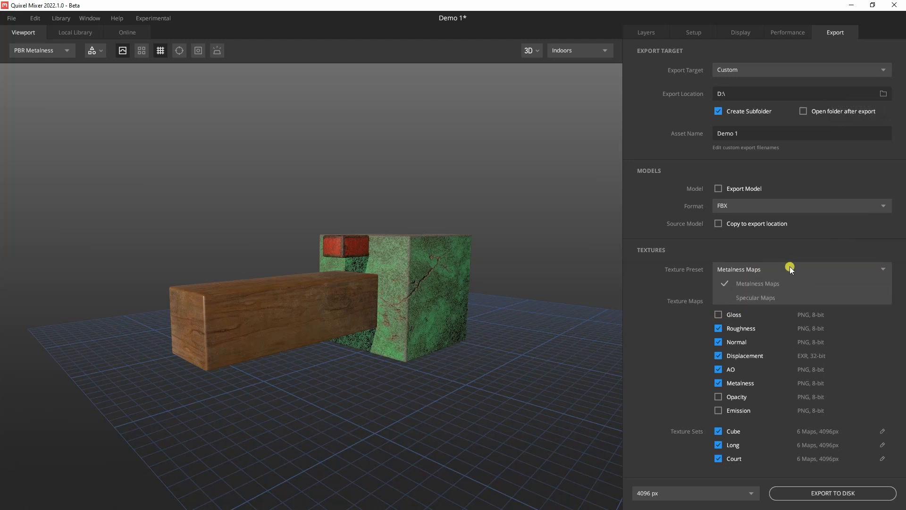
pyautogui.click(780, 296)
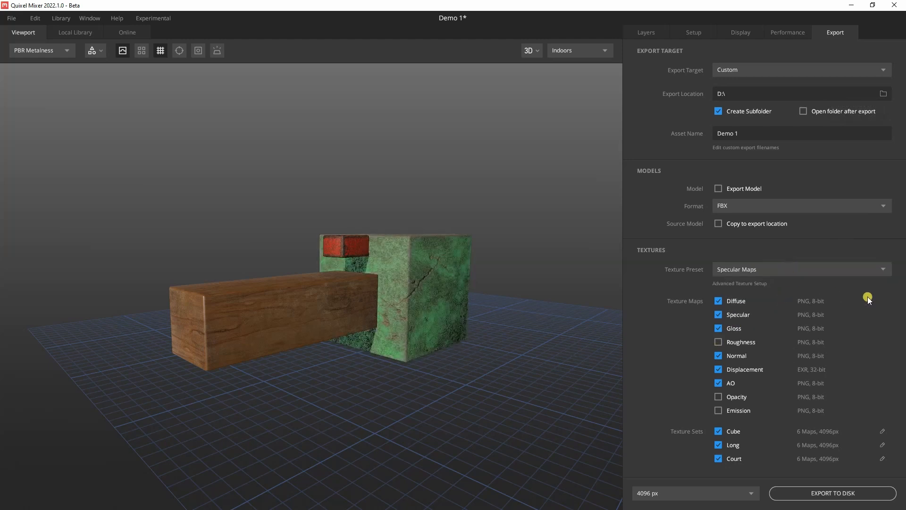
pyautogui.click(720, 340)
pyautogui.click(719, 355)
pyautogui.click(803, 111)
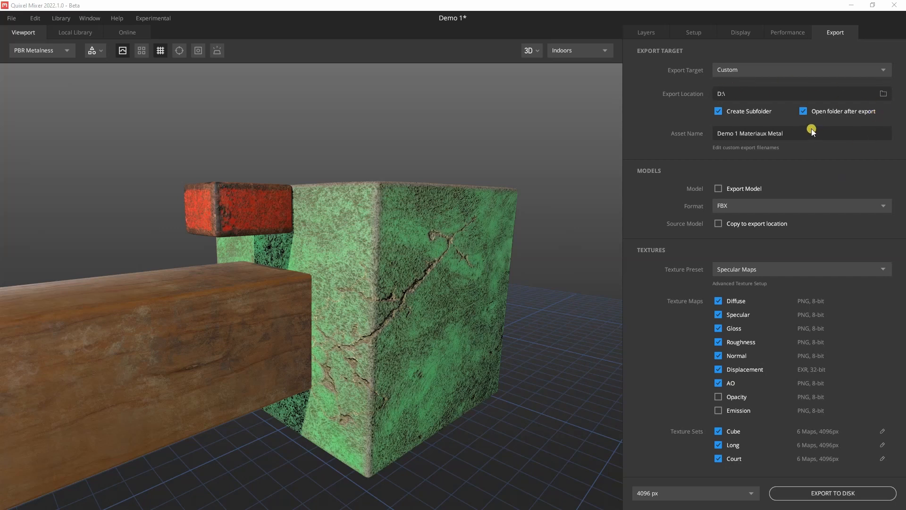
# Set the asset name to Demo 1 C and choose the root of the D: drive as the export location
pyautogui.click(785, 135)
pyautogui.click(776, 135)
pyautogui.moveTo(757, 133); pyautogui.dragTo(842, 132)
pyautogui.press('BackSpace')
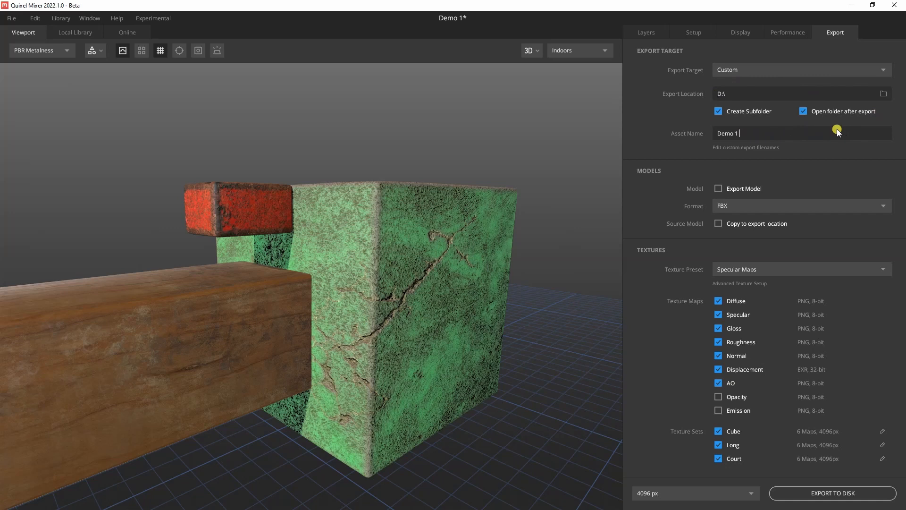
pyautogui.click(884, 94)
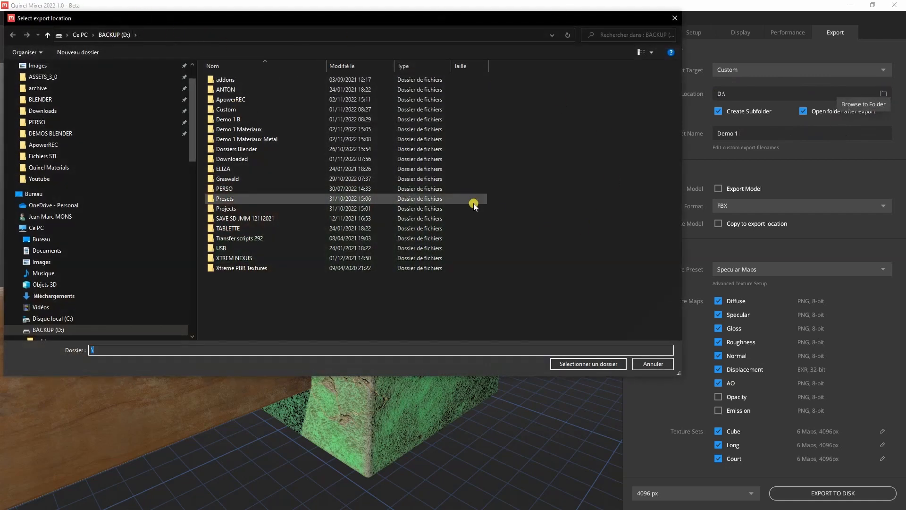
pyautogui.click(580, 366)
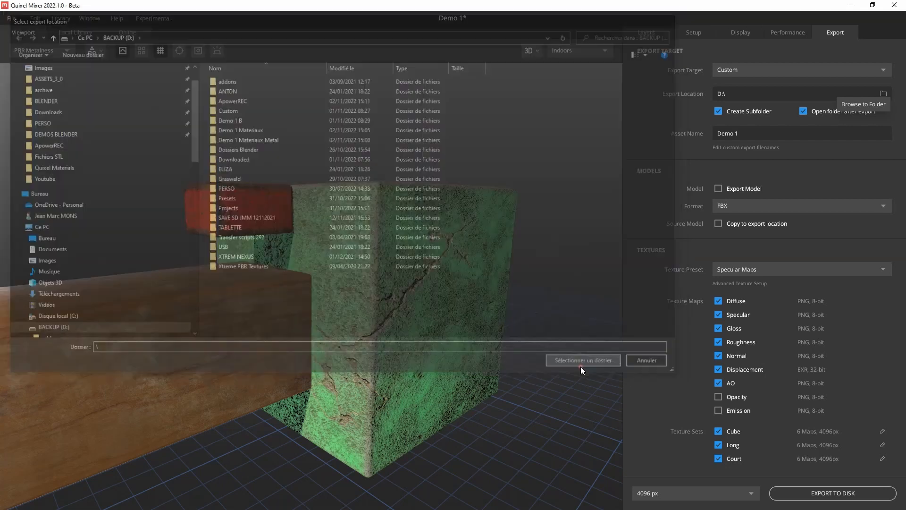
pyautogui.click(743, 133)
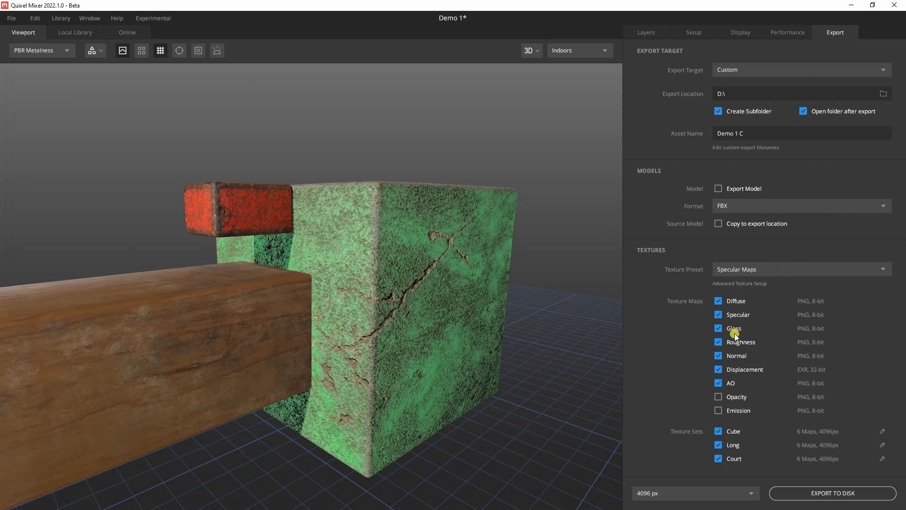
# Include the Opacity and Emission maps and export the textures to disk
pyautogui.click(718, 396)
pyautogui.click(718, 410)
pyautogui.click(822, 494)
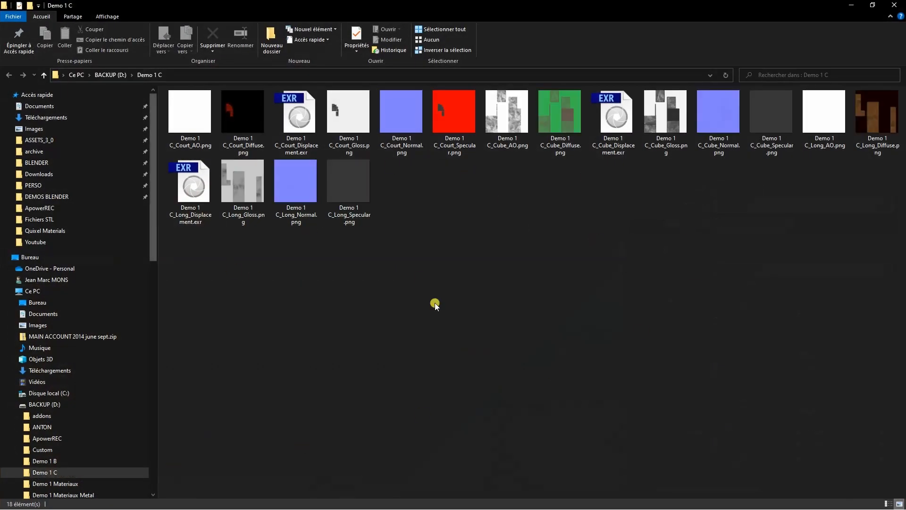
# Close the exported textures folder window and switch to Blender
pyautogui.click(895, 7)
pyautogui.hotkey('alt', 'Tab')
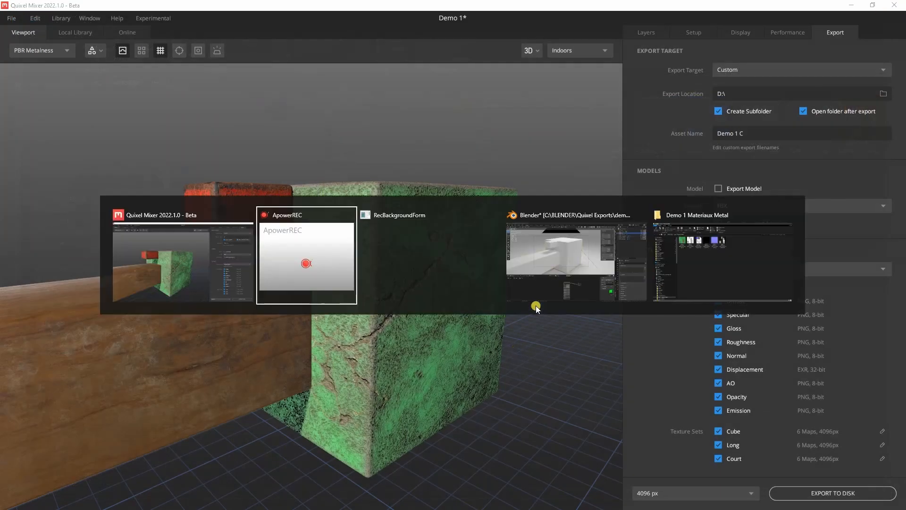
pyautogui.hotkey('alt', 'Tab')
pyautogui.hotkey('alt', 'Tab')
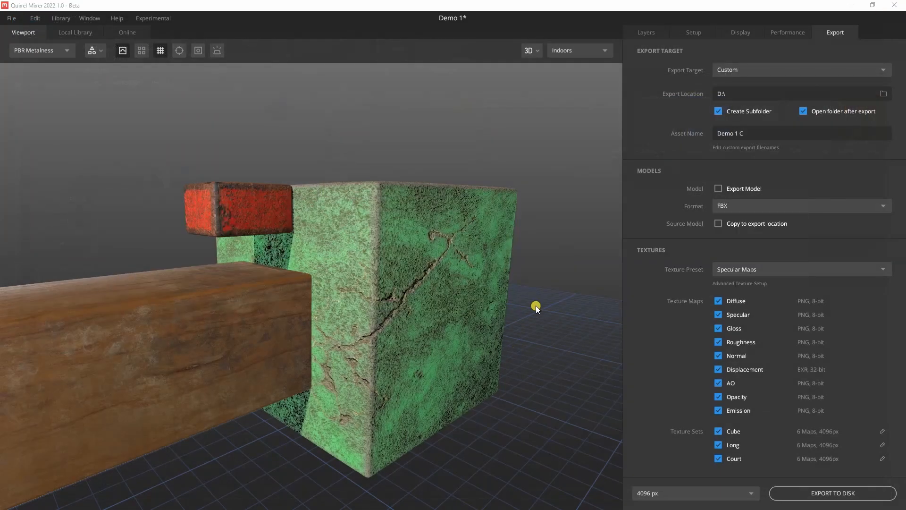
pyautogui.hotkey('alt', 'Tab')
pyautogui.hotkey('alt', 'Tab')
pyautogui.press('Tab')
pyautogui.press('Tab')
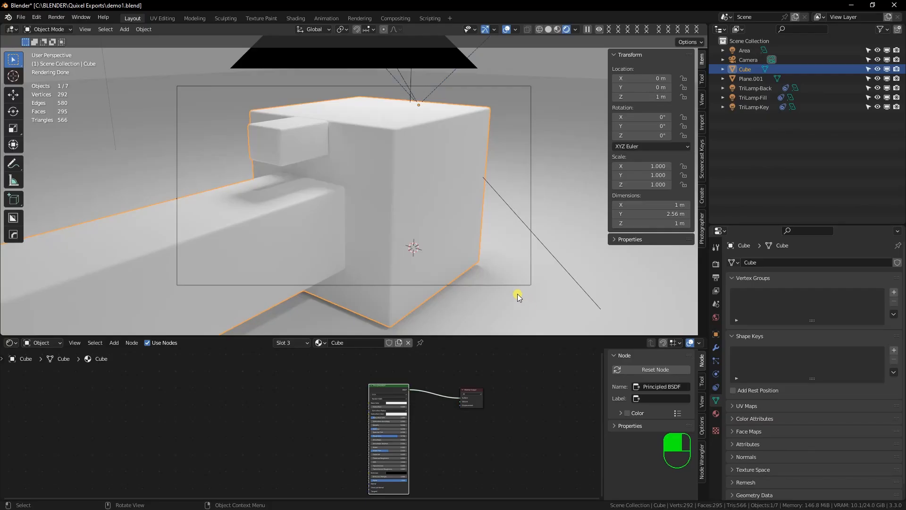
# Enlarge the shader editor and start Node Wrangler's Principled Texture Setup on the Cube material's Principled BSDF node
pyautogui.moveTo(452, 337); pyautogui.dragTo(462, 289)
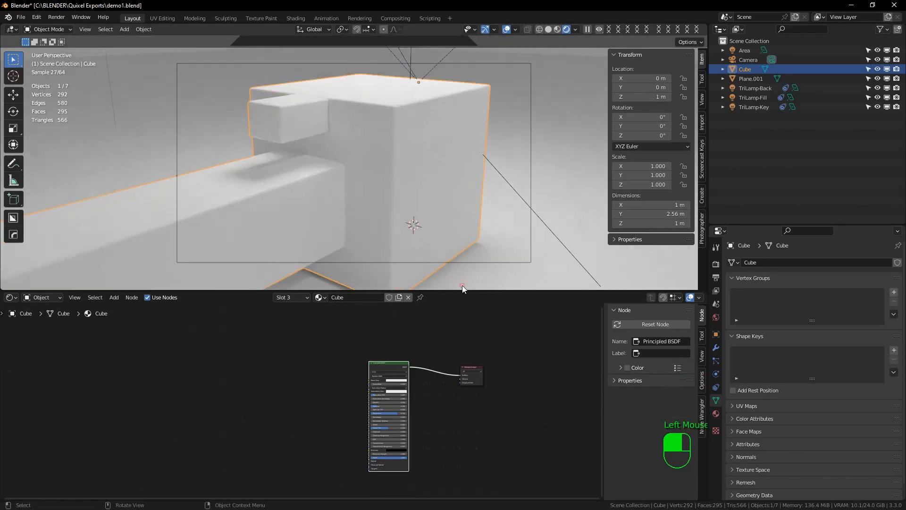
pyautogui.click(389, 364)
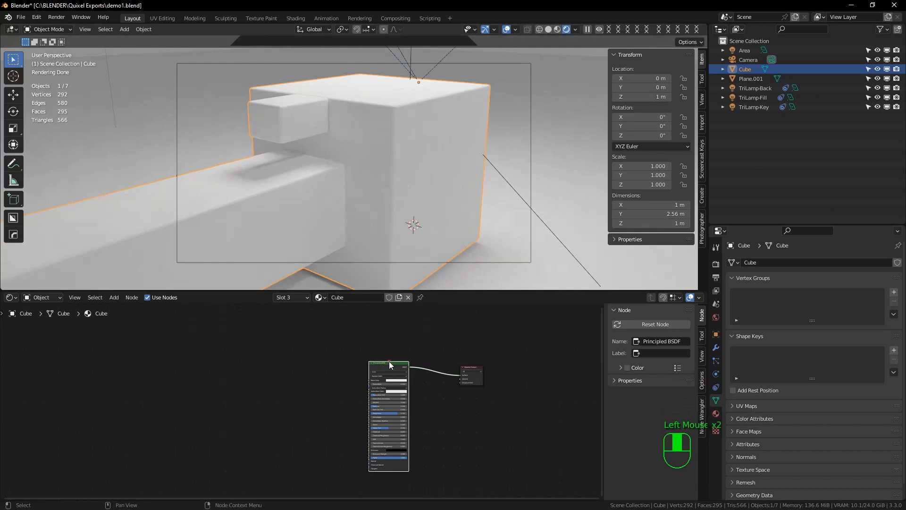
pyautogui.scroll(-5, 389, 364)
pyautogui.moveTo(388, 360); pyautogui.dragTo(406, 330)
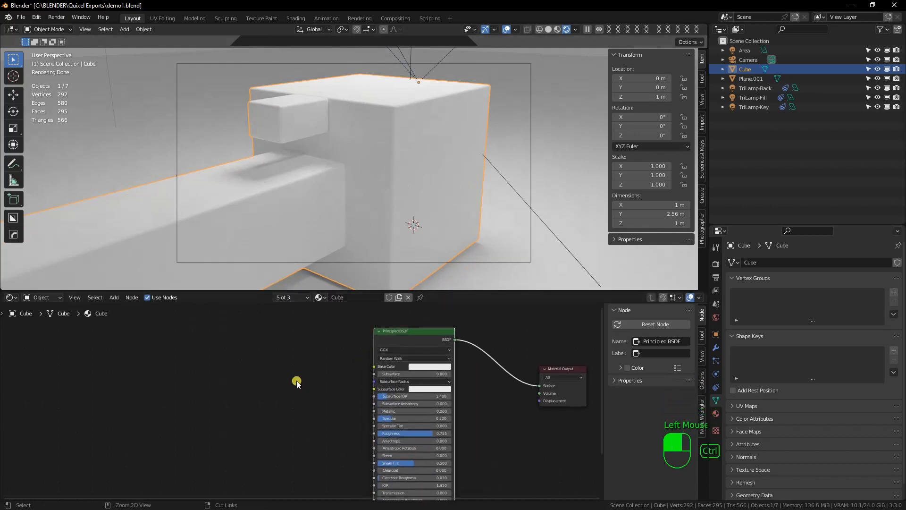
pyautogui.hotkey('ctrl', 'shift', 't')
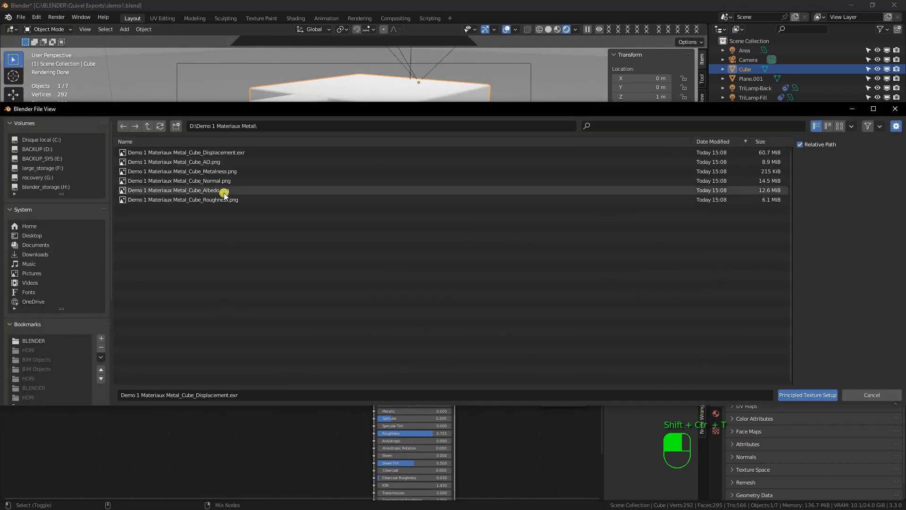
# Search the add-on preferences for "node" to check whether Node Wrangler is enabled, and close the preferences
pyautogui.moveTo(282, 110)
pyautogui.mouseDown()
pyautogui.moveTo(380, 121)
pyautogui.moveTo(287, 117)
pyautogui.mouseUp()
pyautogui.click(37, 17)
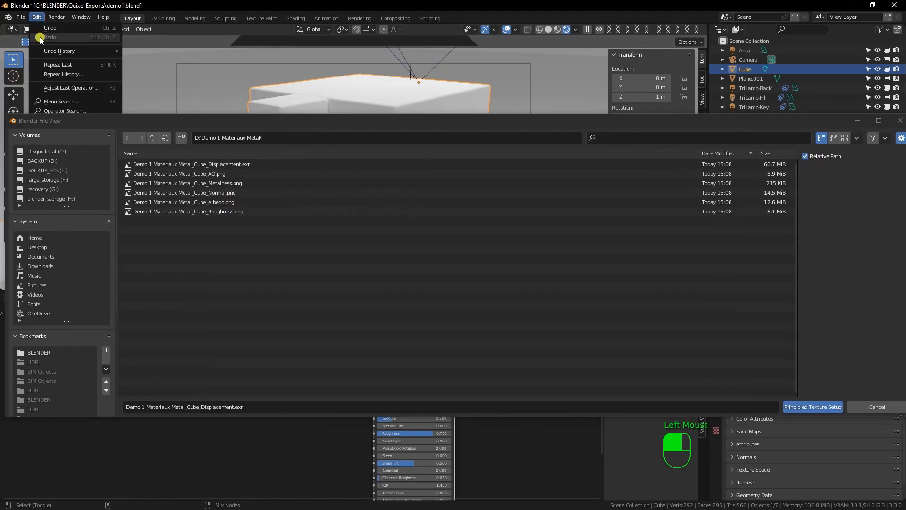
pyautogui.moveTo(89, 119); pyautogui.dragTo(253, 282)
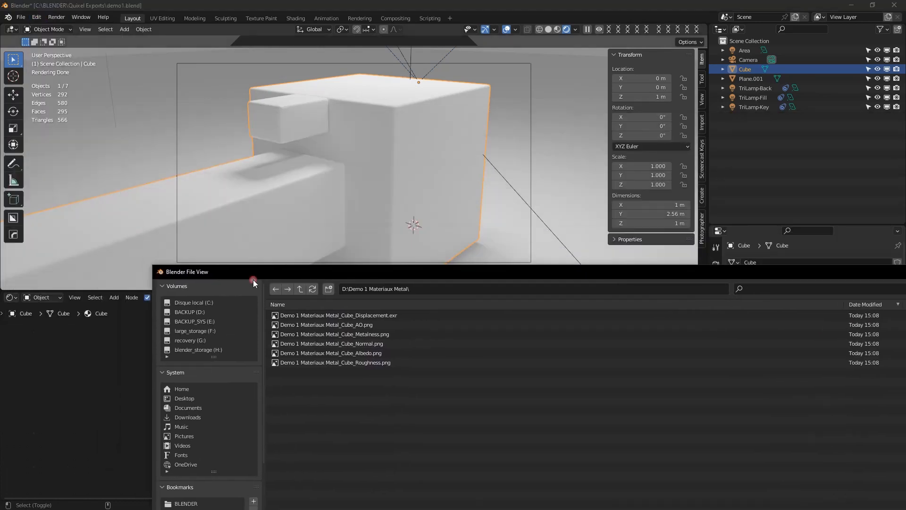
pyautogui.click(37, 17)
pyautogui.click(69, 162)
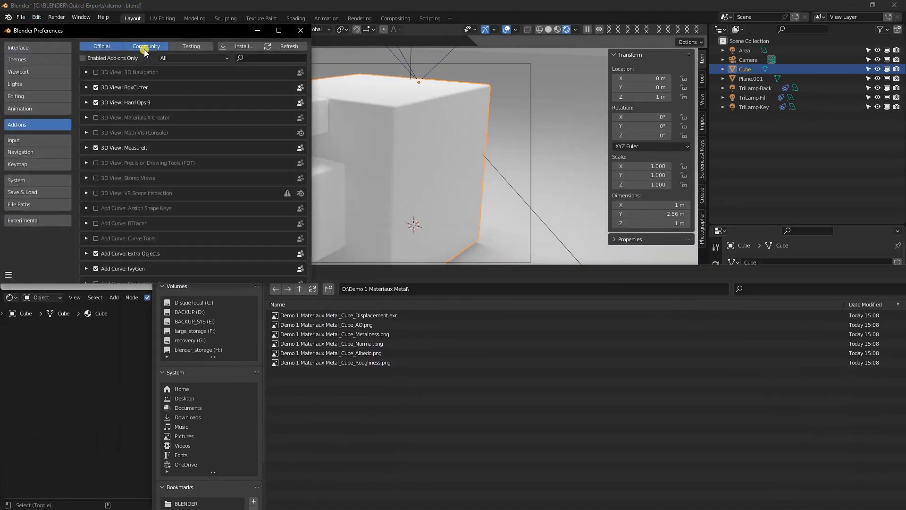
pyautogui.click(146, 47)
pyautogui.click(240, 59)
pyautogui.write('r')
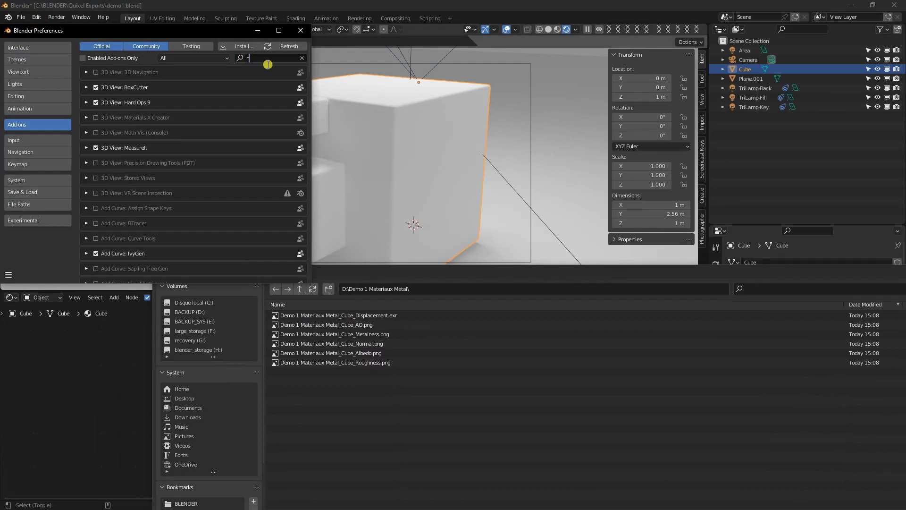
pyautogui.write('ode')
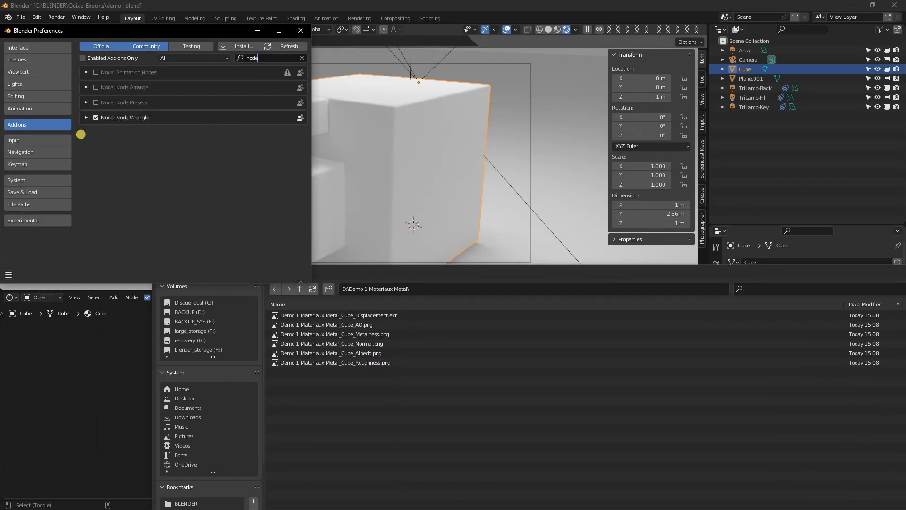
pyautogui.click(300, 30)
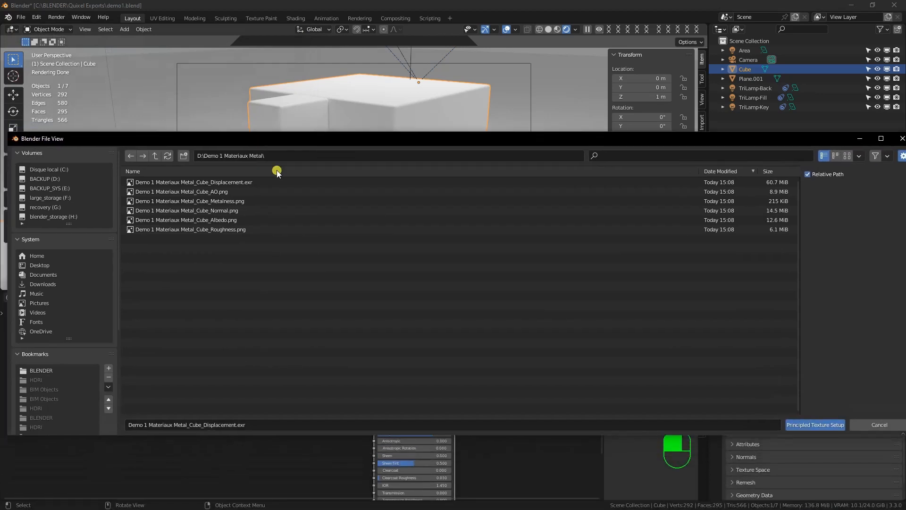
# Browse to the D:\Demo 1 C folder for the texture setup
pyautogui.click(155, 156)
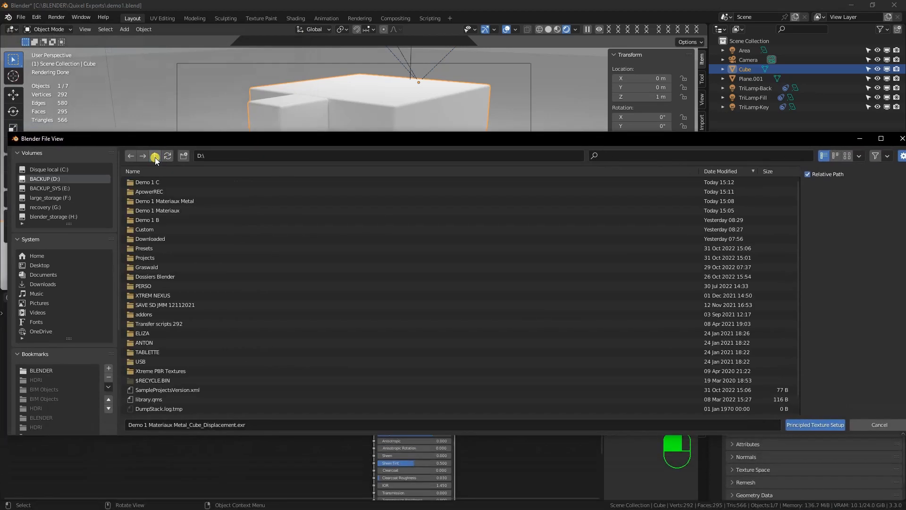
pyautogui.click(175, 182)
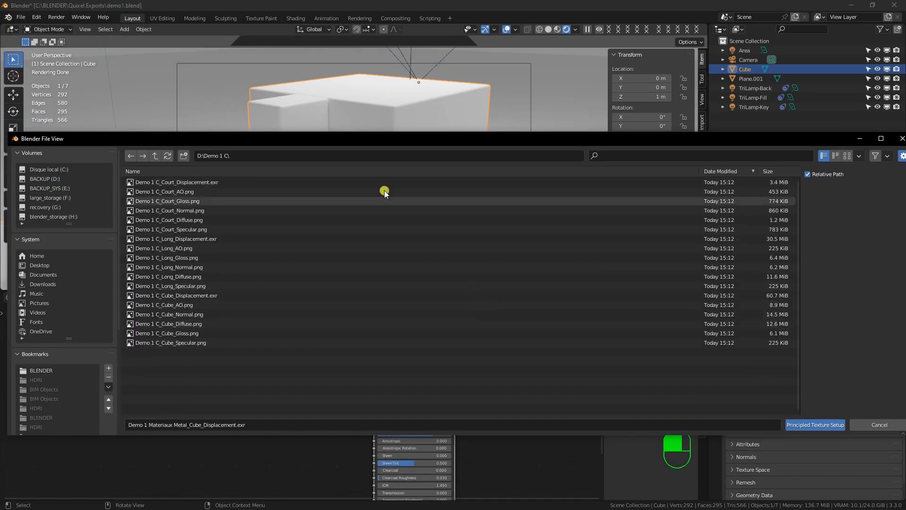
pyautogui.moveTo(330, 141); pyautogui.dragTo(904, 128)
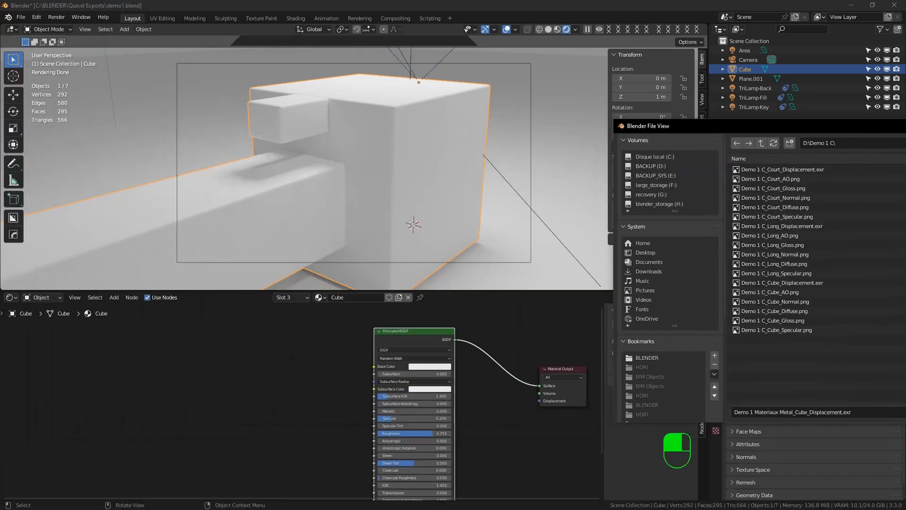
pyautogui.moveTo(724, 147); pyautogui.dragTo(282, 109)
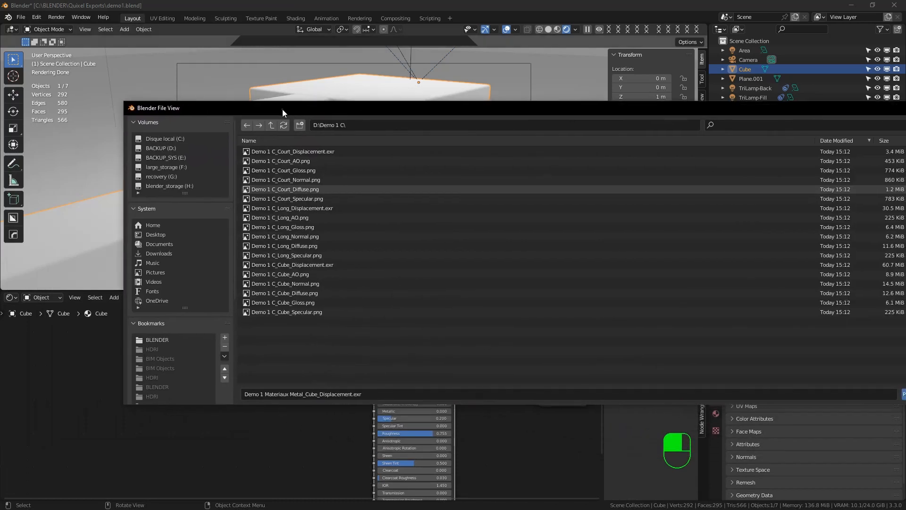
# Load the Demo 1 C_Cube Displacement, Normal, Diffuse, Gloss and Specular maps, leaving out AO, with Principled Texture Setup
pyautogui.click(297, 265)
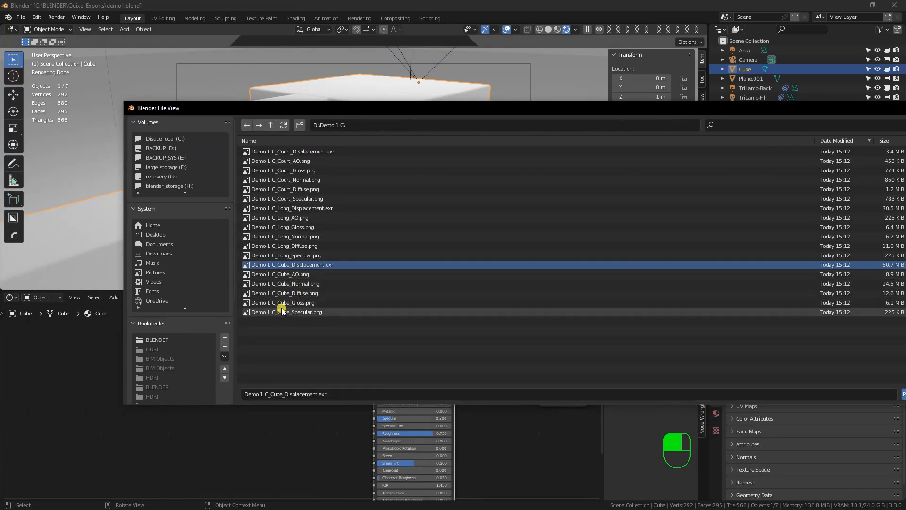
pyautogui.keyDown('shift'); pyautogui.click(281, 312); pyautogui.keyUp('shift')
pyautogui.keyDown('ctrl'); pyautogui.click(293, 274); pyautogui.keyUp('ctrl')
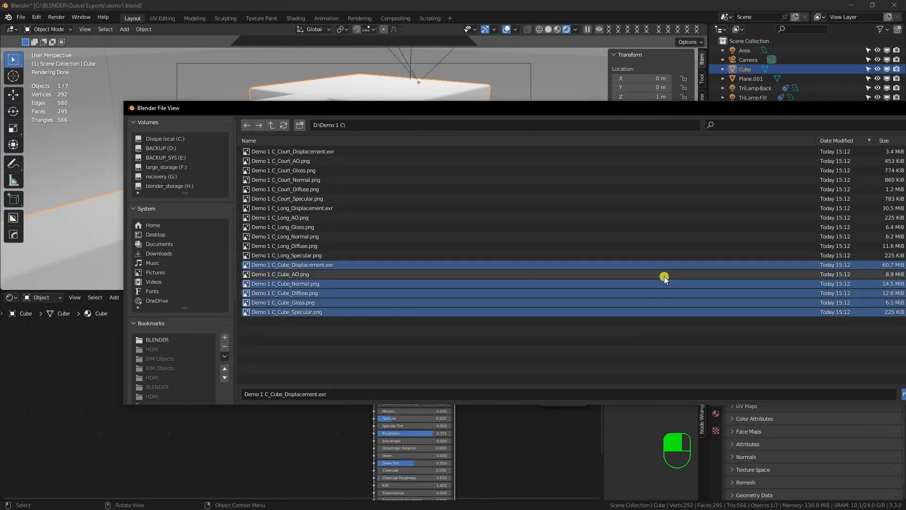
pyautogui.moveTo(718, 113); pyautogui.dragTo(560, 115)
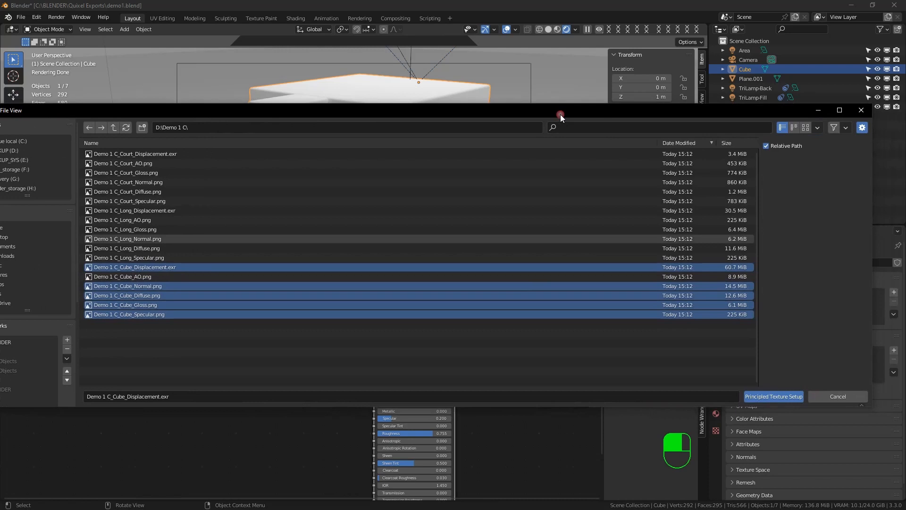
pyautogui.click(758, 396)
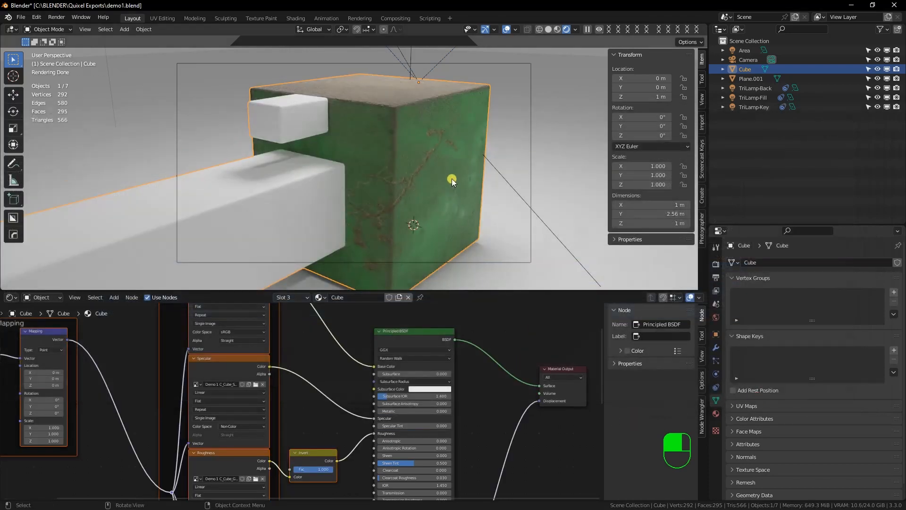
# Enlarge the 3D viewport, deselect the cube and examine its textured surface relief from several angles
pyautogui.keyDown('alt'); pyautogui.click(420, 170); pyautogui.keyUp('alt')
pyautogui.moveTo(472, 290); pyautogui.dragTo(471, 343)
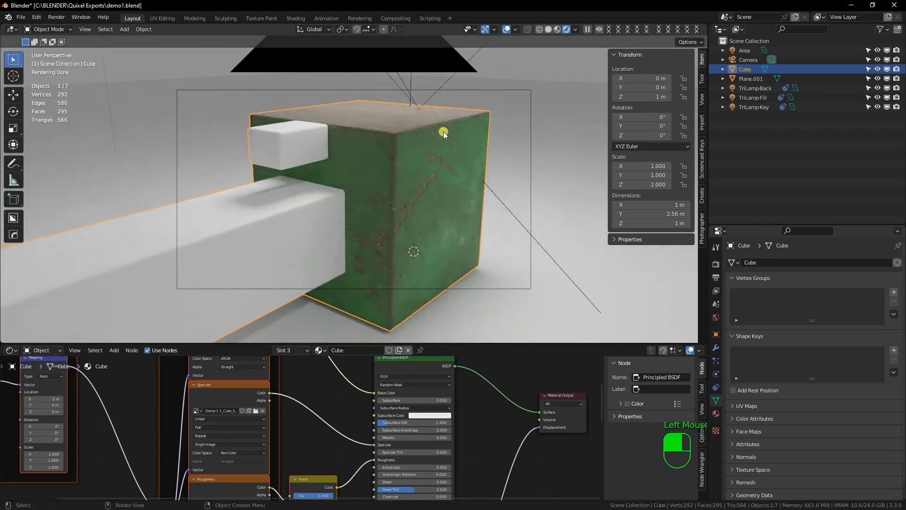
pyautogui.click(498, 172)
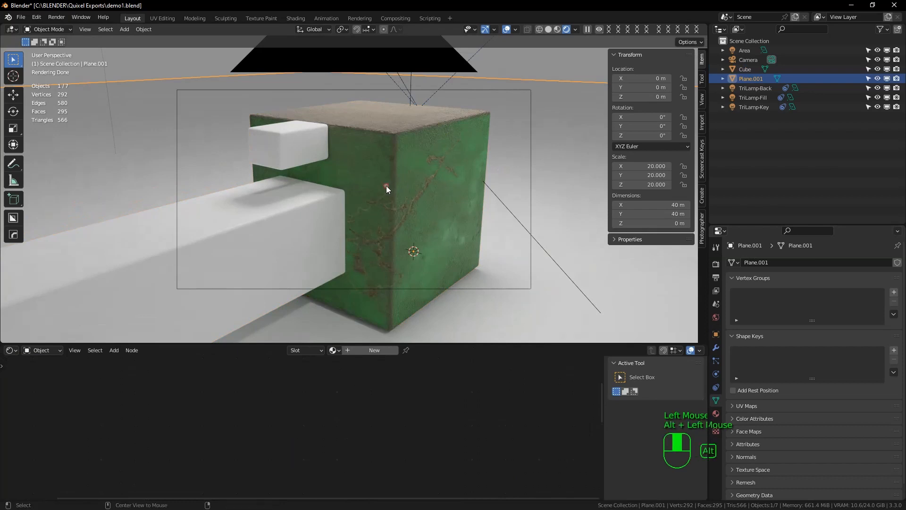
pyautogui.moveTo(386, 185); pyautogui.dragTo(419, 191, button='middle')
pyautogui.scroll(-3, 394, 134)
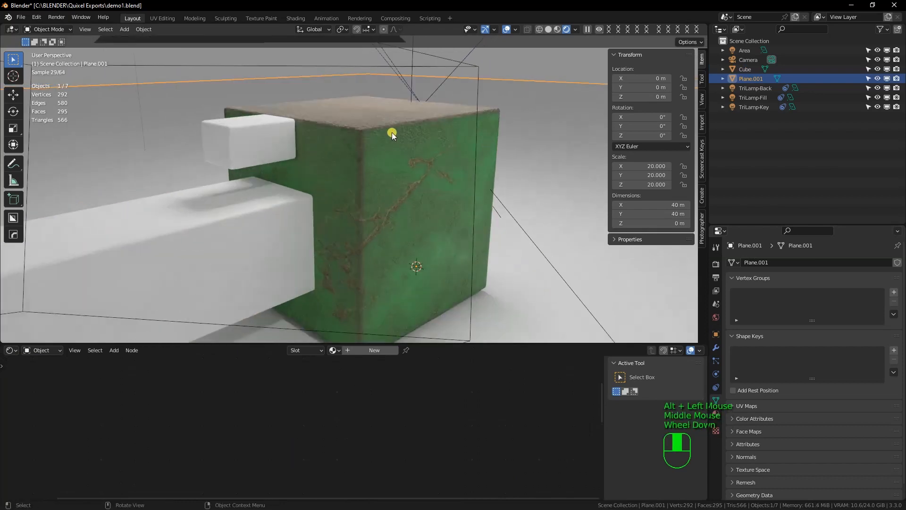
pyautogui.moveTo(447, 195); pyautogui.dragTo(446, 204, button='middle')
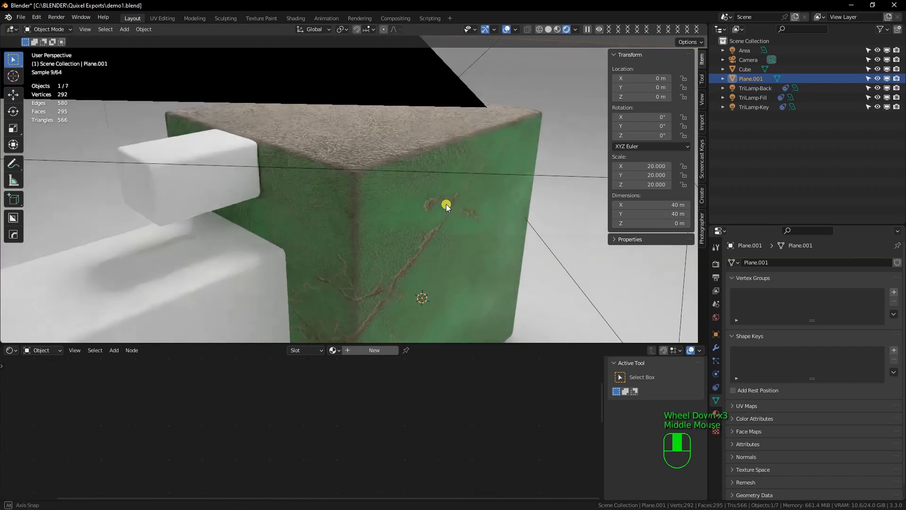
pyautogui.scroll(-1, 402, 203)
pyautogui.scroll(3, 402, 203)
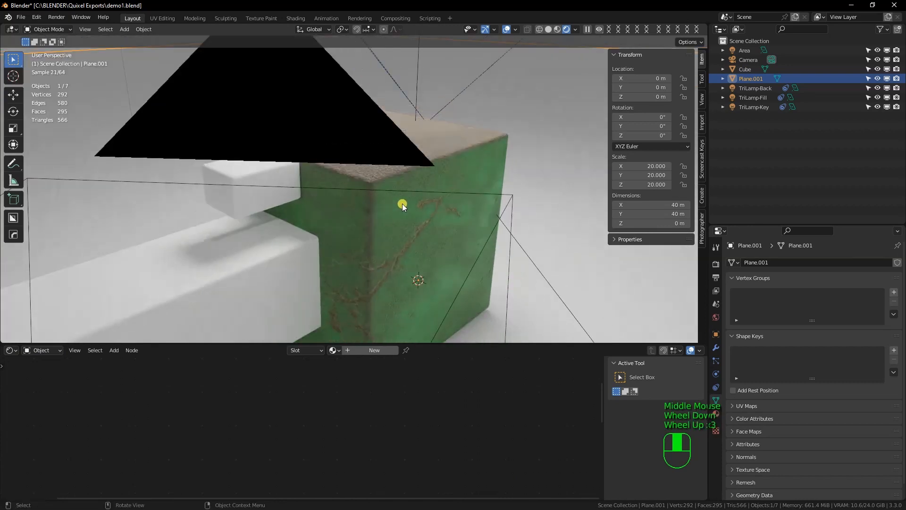
# Select the cube, enlarge the node editor and set the Normal Map node's strength to 0.15 in the Cube material
pyautogui.click(414, 223)
pyautogui.moveTo(475, 345); pyautogui.dragTo(468, 208)
pyautogui.moveTo(368, 387); pyautogui.dragTo(351, 400, button='middle')
pyautogui.moveTo(358, 370)
pyautogui.mouseDown()
pyautogui.moveTo(345, 370)
pyautogui.moveTo(369, 370)
pyautogui.mouseUp()
pyautogui.moveTo(362, 407); pyautogui.dragTo(378, 358, button='middle')
pyautogui.click(364, 432)
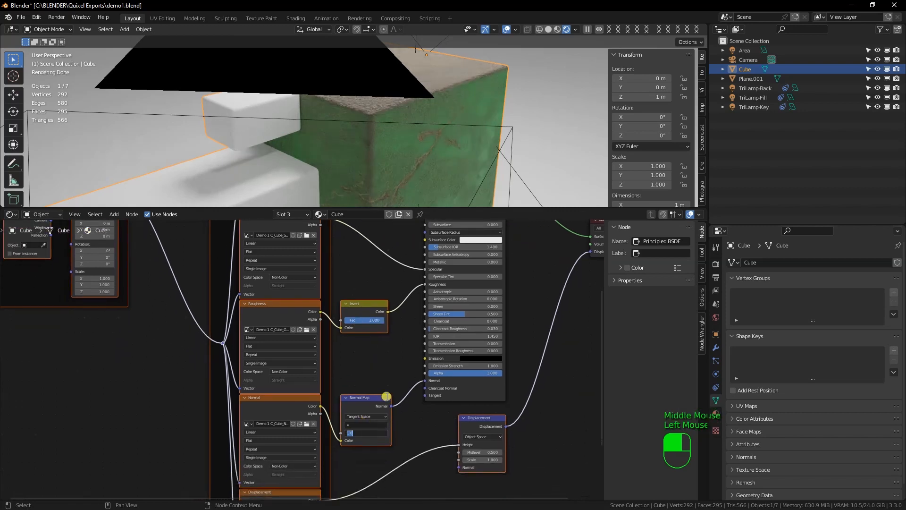
pyautogui.write('0.15')
pyautogui.press('Return')
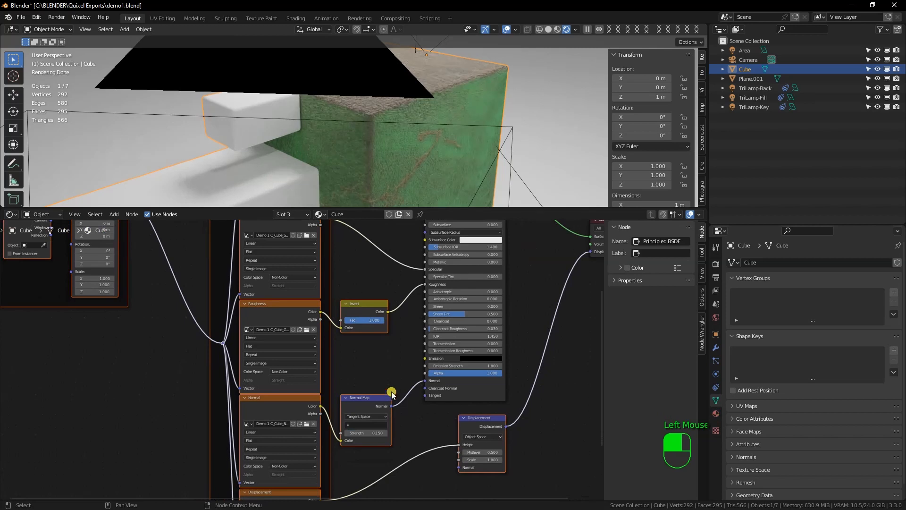
# Set the Displacement node's scale to 0.15 in the Cube material
pyautogui.click(481, 460)
pyautogui.press('BackSpace')
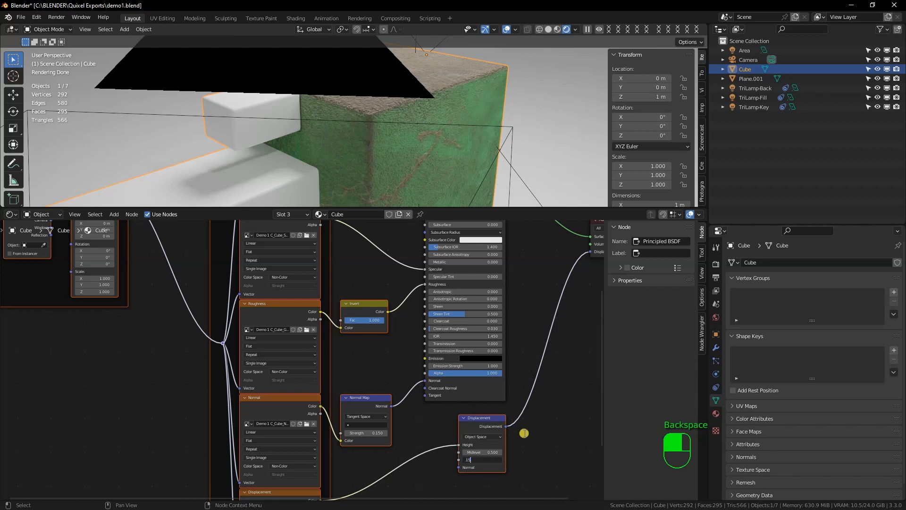
pyautogui.press('Return')
# Enlarge the 3D viewport and examine the green cube's surface relief from different angles and distances
pyautogui.keyDown('alt'); pyautogui.click(405, 127); pyautogui.keyUp('alt')
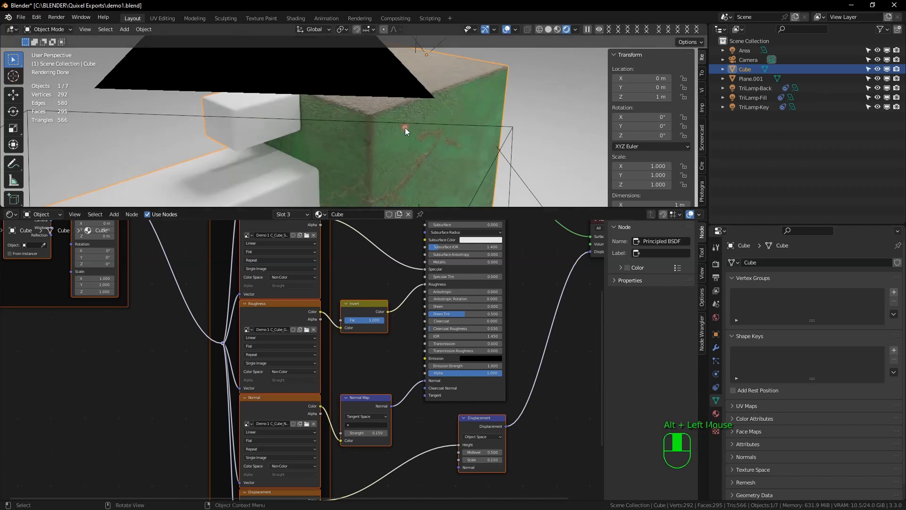
pyautogui.moveTo(405, 128); pyautogui.dragTo(460, 124, button='middle')
pyautogui.moveTo(456, 207); pyautogui.dragTo(461, 451)
pyautogui.keyDown('alt'); pyautogui.click(389, 303); pyautogui.keyUp('alt')
pyautogui.moveTo(403, 330); pyautogui.dragTo(423, 312, button='middle')
pyautogui.click(396, 255)
pyautogui.scroll(-2, 449, 268)
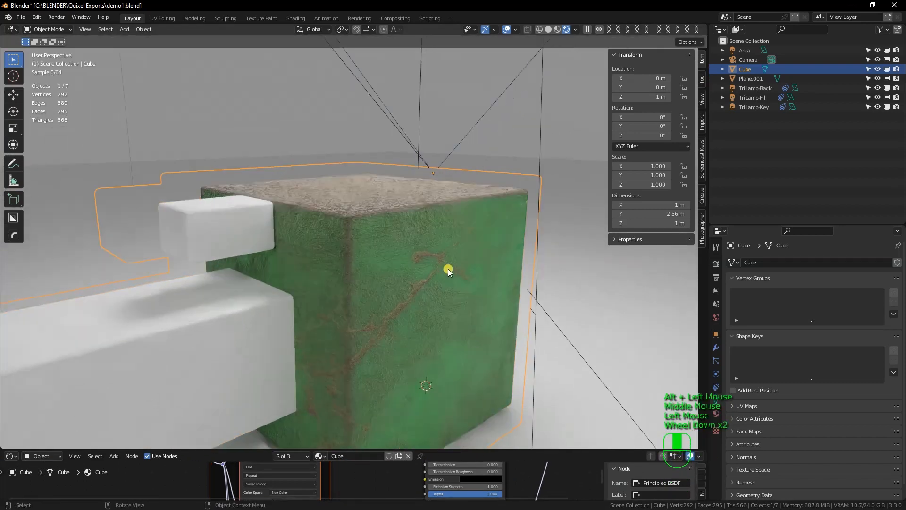
pyautogui.scroll(3, 448, 268)
# Enlarge the node editor, make the Court material active and select its Principled BSDF node
pyautogui.moveTo(491, 449); pyautogui.dragTo(551, 228)
pyautogui.scroll(1, 382, 334)
pyautogui.scroll(1, 383, 334)
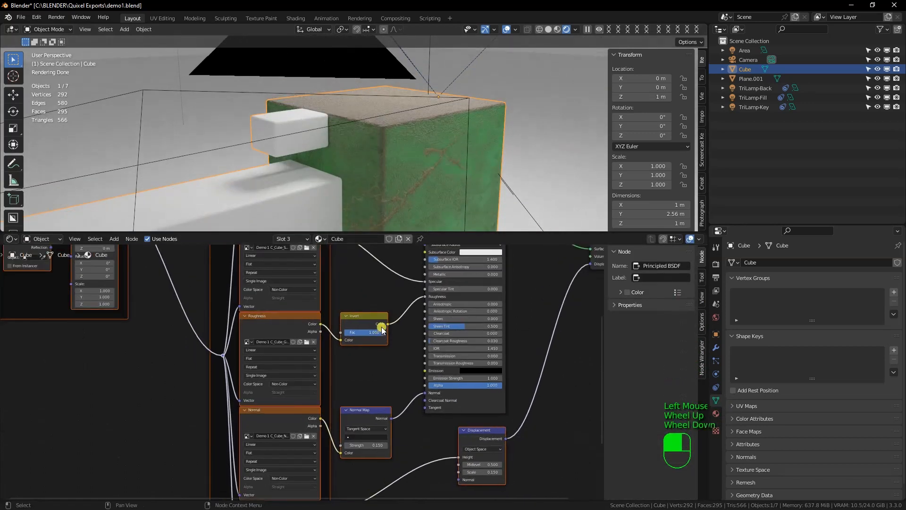
pyautogui.scroll(-1, 714, 399)
pyautogui.click(716, 413)
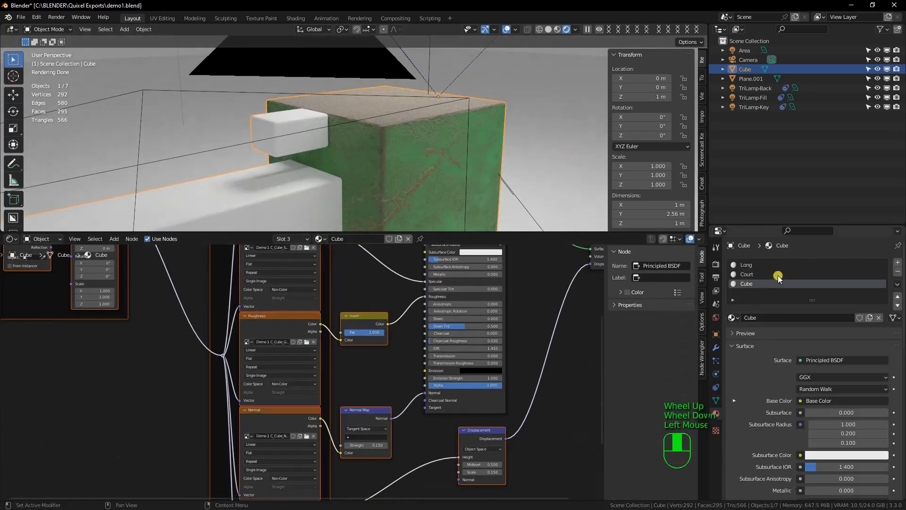
pyautogui.click(746, 273)
pyautogui.click(425, 310)
pyautogui.moveTo(426, 310); pyautogui.dragTo(374, 333, button='middle')
pyautogui.click(471, 259)
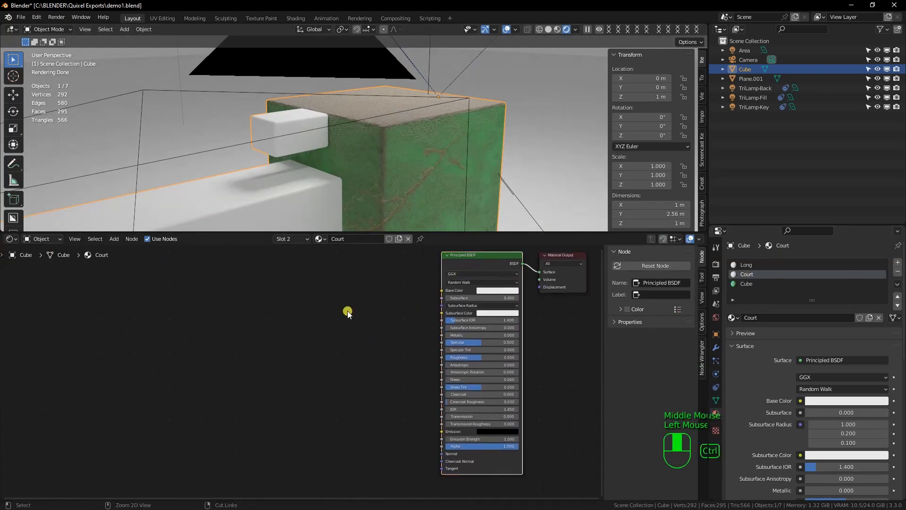
# Load the Demo 1 C_Court Displacement, Gloss, Normal, Diffuse and Specular maps with Principled Texture Setup, leaving out AO
pyautogui.hotkey('ctrl', 'shift', 't')
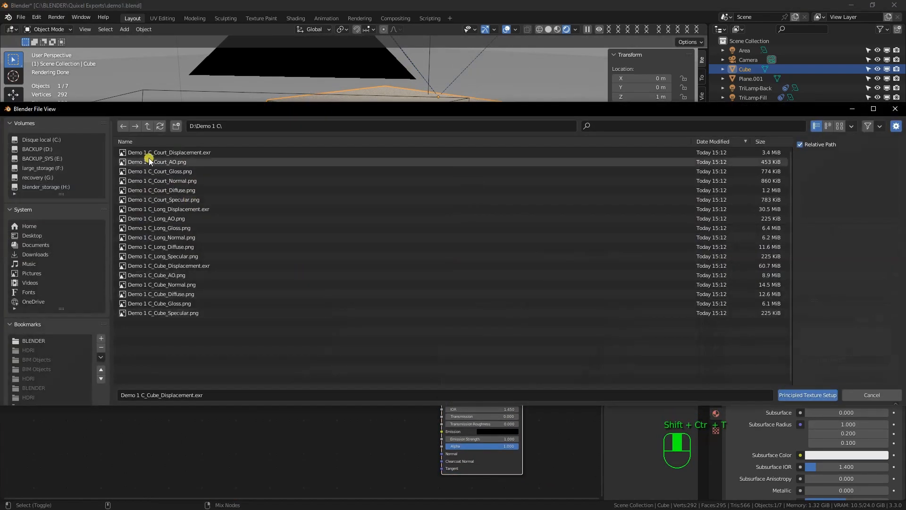
pyautogui.click(169, 152)
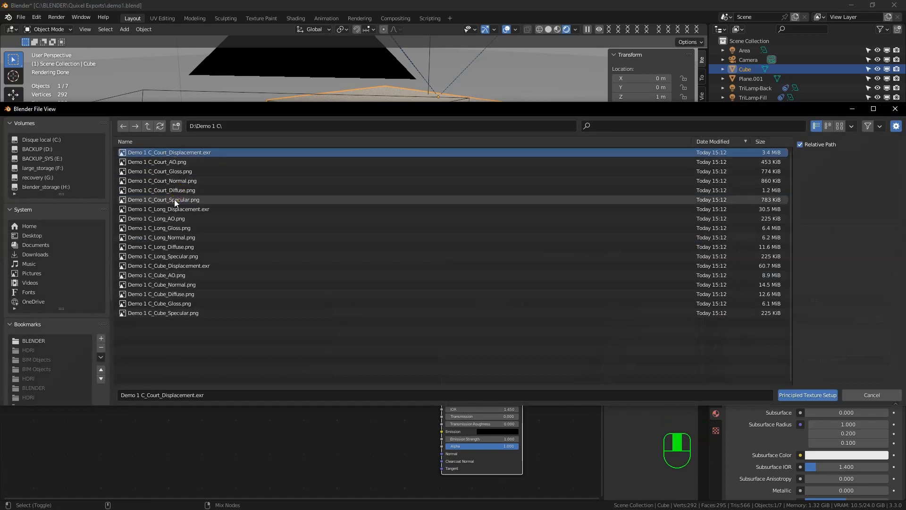
pyautogui.keyDown('shift'); pyautogui.click(174, 200); pyautogui.keyUp('shift')
pyautogui.keyDown('ctrl'); pyautogui.click(181, 163); pyautogui.keyUp('ctrl')
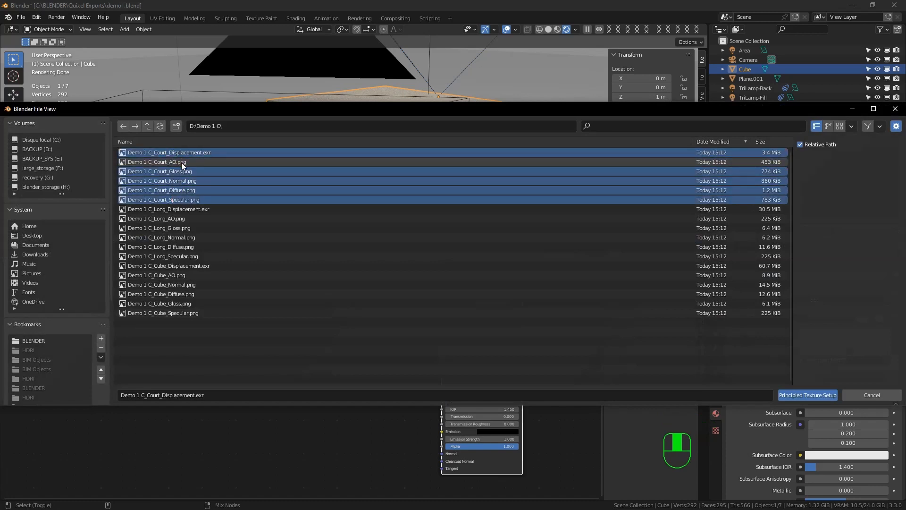
pyautogui.click(808, 395)
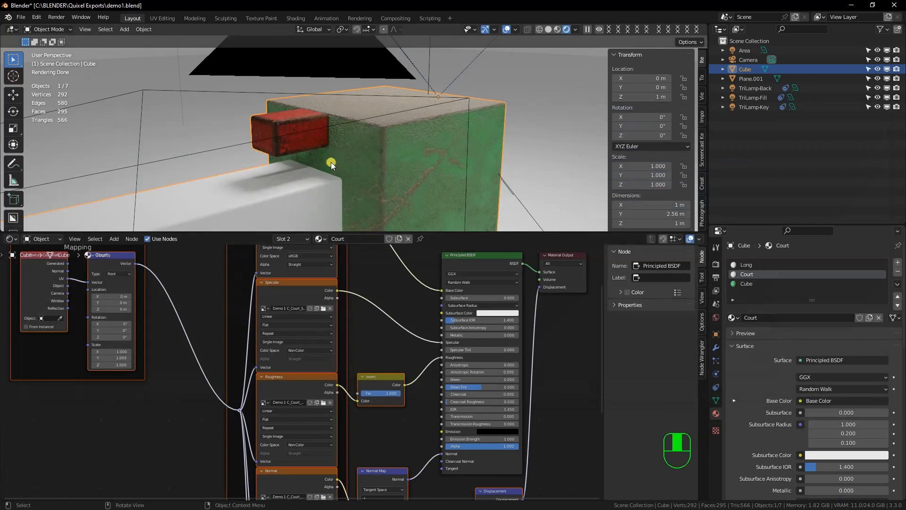
# Set the Normal Map strength and the Displacement scale to 0.15 in the Court material
pyautogui.moveTo(346, 163); pyautogui.dragTo(369, 163, button='middle')
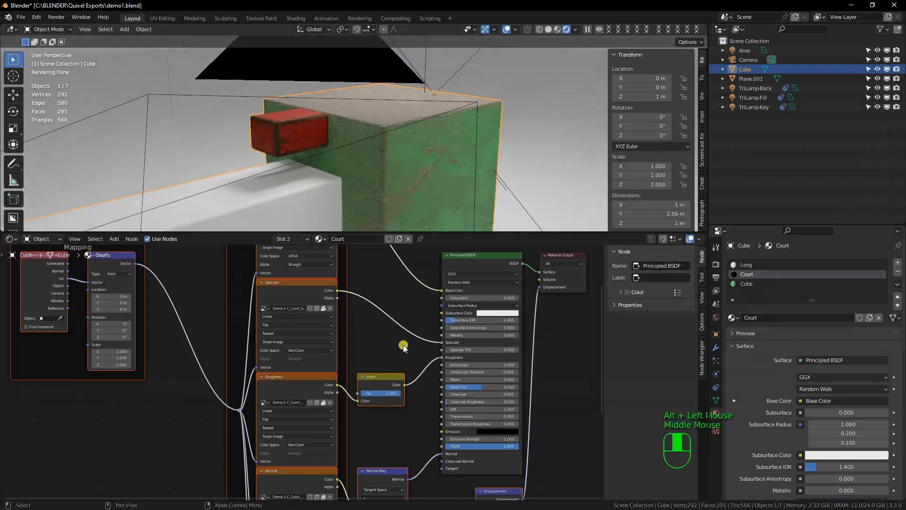
pyautogui.moveTo(404, 445); pyautogui.dragTo(403, 391, button='middle')
pyautogui.click(391, 451)
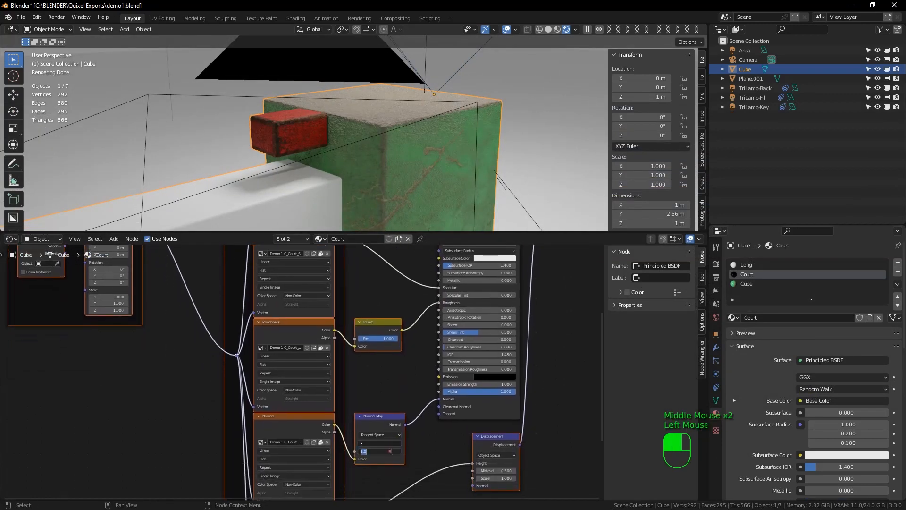
pyautogui.press('Return')
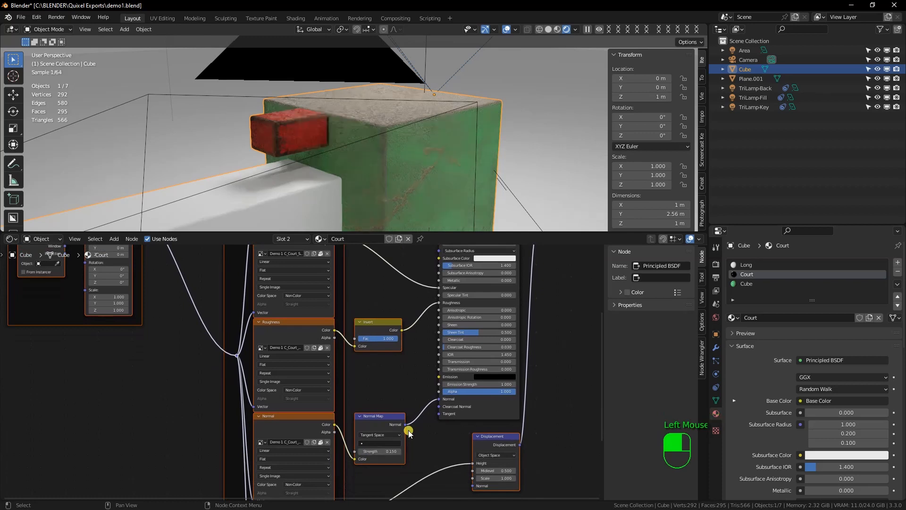
pyautogui.click(495, 479)
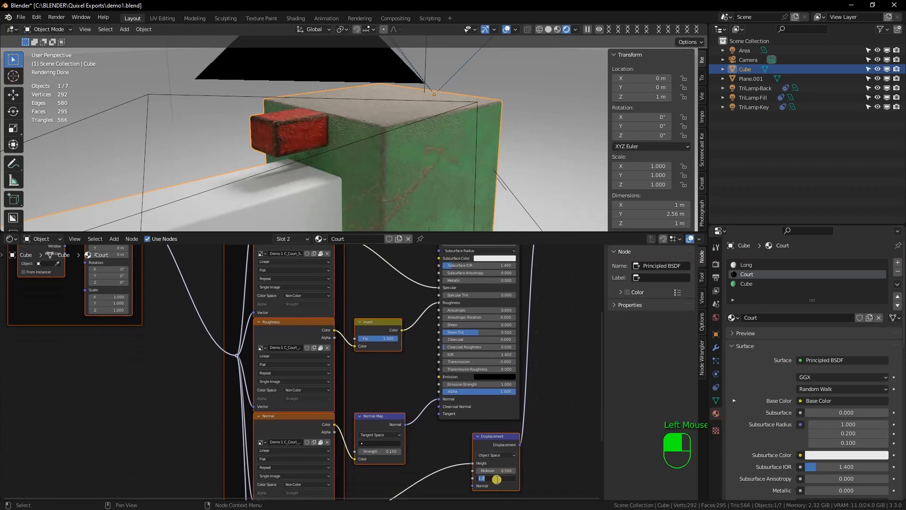
pyautogui.write('0.15')
pyautogui.press('Return')
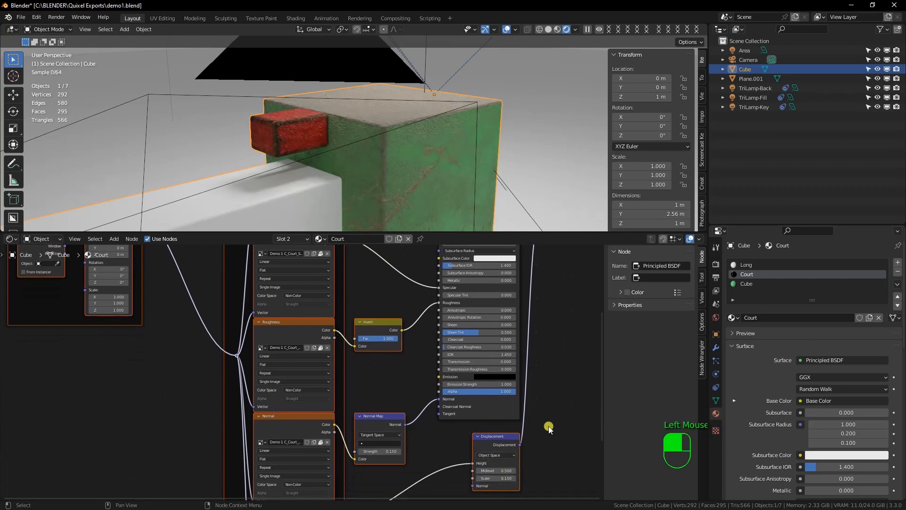
# Delete the Displacement and Normal Map nodes from the Court material
pyautogui.click(477, 440)
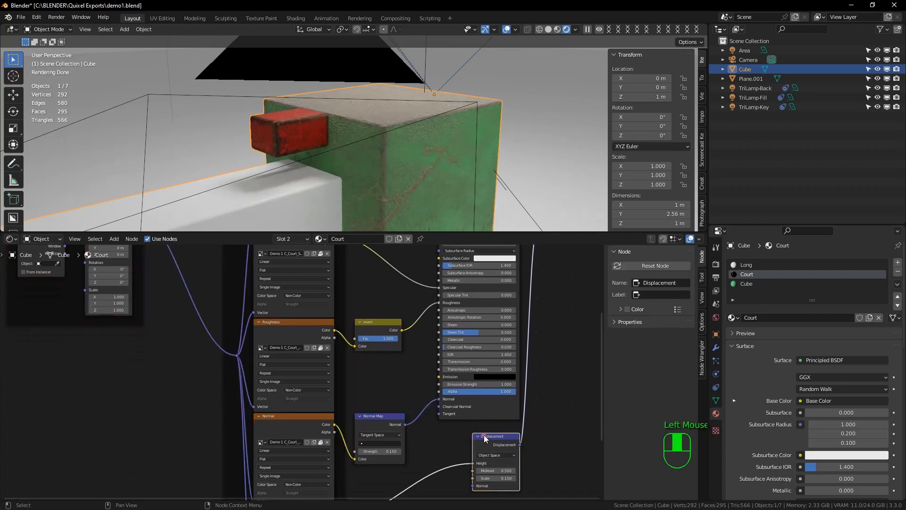
pyautogui.press('Delete')
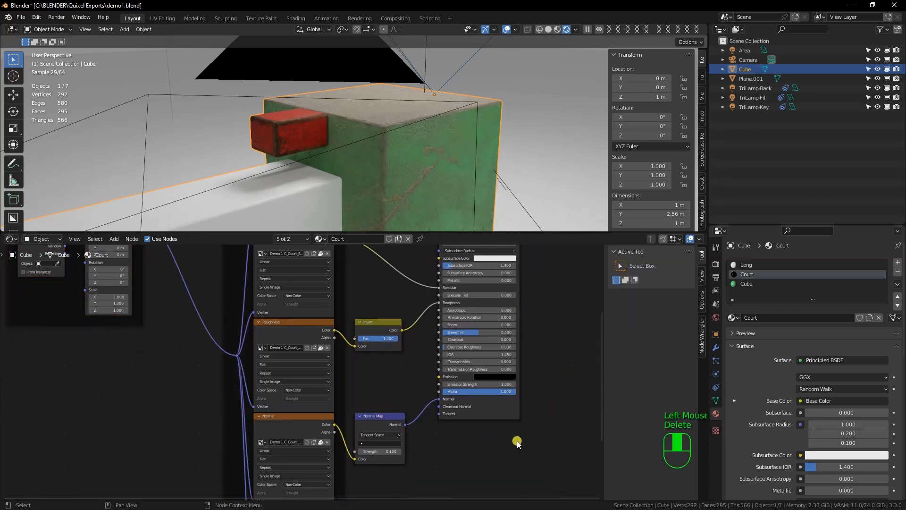
pyautogui.scroll(-2, 400, 460)
pyautogui.scroll(-3, 356, 435)
pyautogui.click(377, 395)
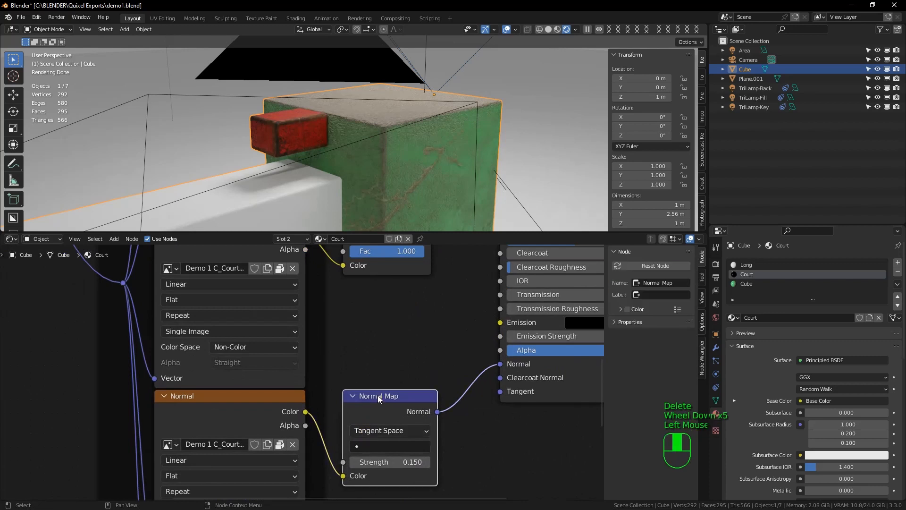
pyautogui.moveTo(377, 395); pyautogui.dragTo(408, 390)
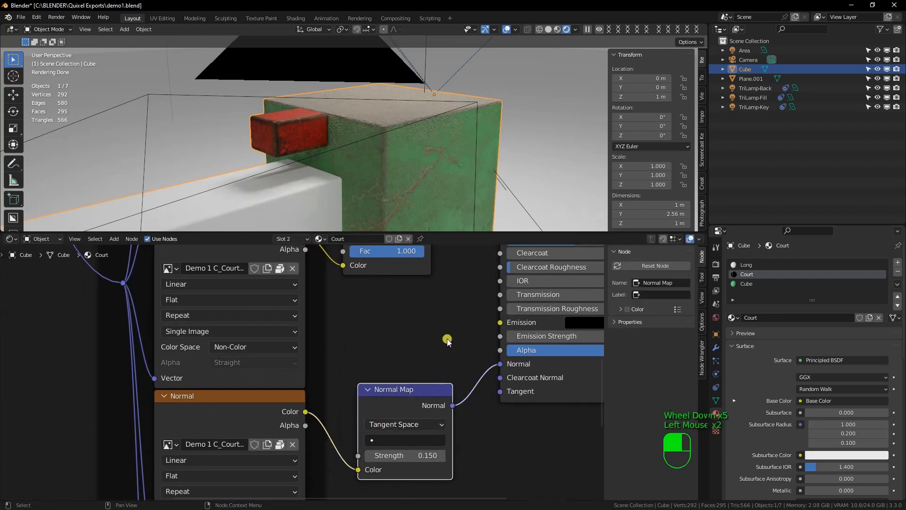
pyautogui.press('Delete')
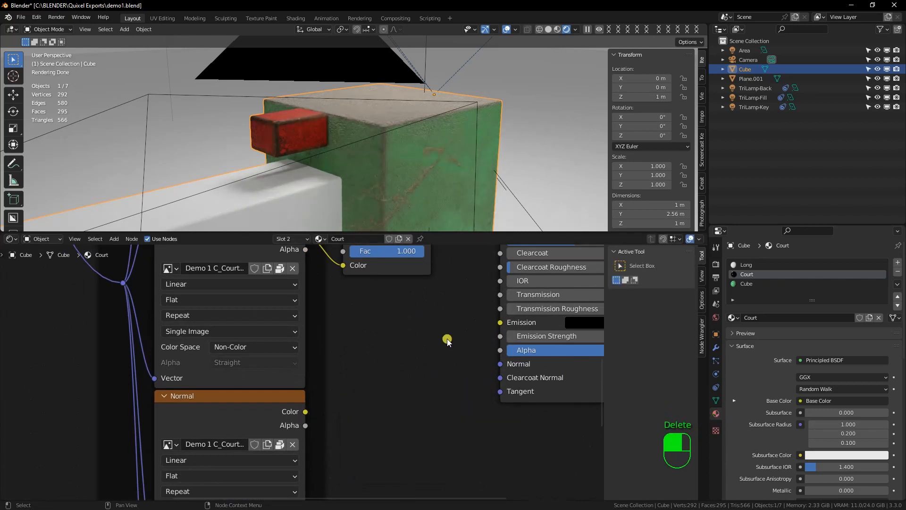
# Add a Bump node, feed the Normal texture's color into its height and connect its output to the Principled BSDF's Normal input
pyautogui.hotkey('shift', 'a')
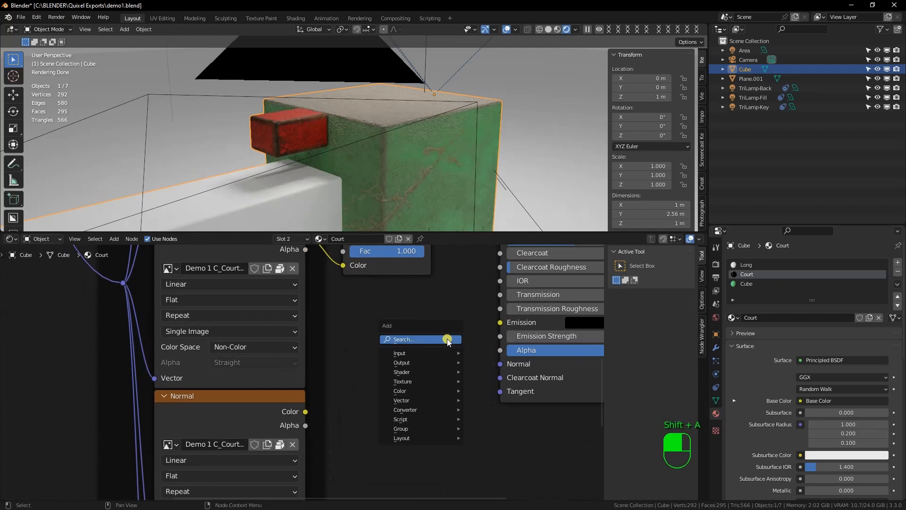
pyautogui.moveTo(425, 400)
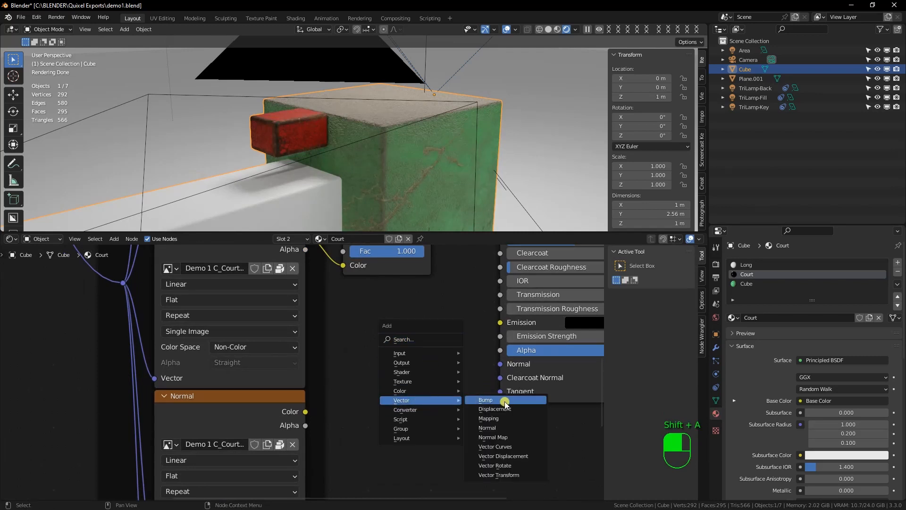
pyautogui.click(486, 400)
pyautogui.click(496, 357)
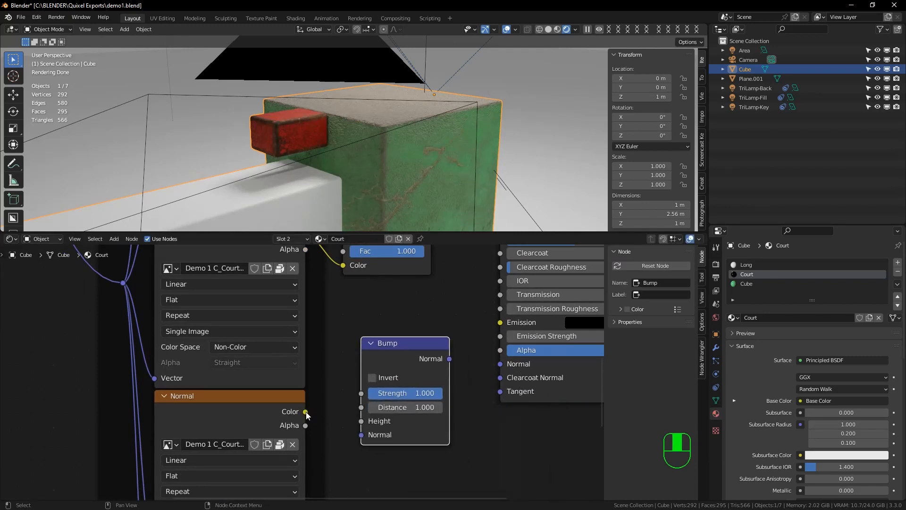
pyautogui.moveTo(306, 411); pyautogui.dragTo(360, 421)
pyautogui.moveTo(450, 359); pyautogui.dragTo(500, 364)
# Set the Bump node's distance to 0.15 and examine the red block's surface up close
pyautogui.doubleClick(393, 407)
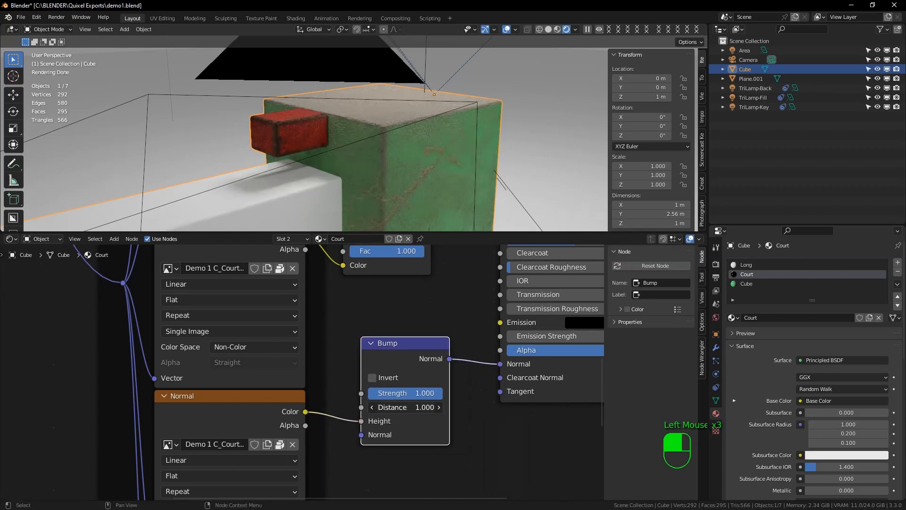
pyautogui.write('0.15')
pyautogui.press('Return')
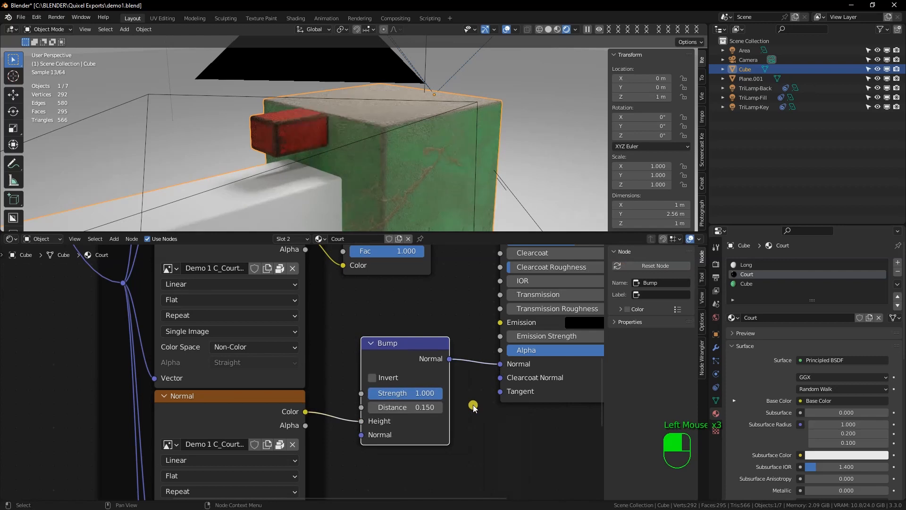
pyautogui.scroll(-5, 305, 129)
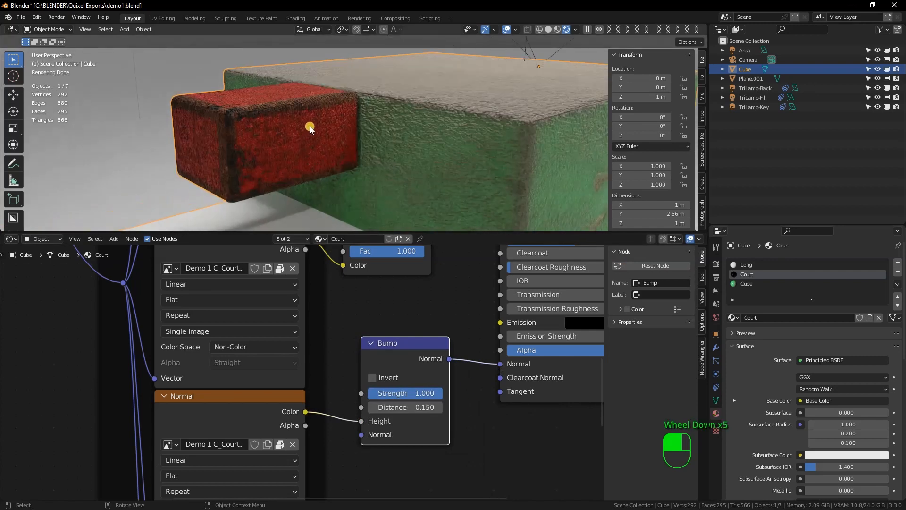
pyautogui.keyDown('alt'); pyautogui.click(334, 146); pyautogui.keyUp('alt')
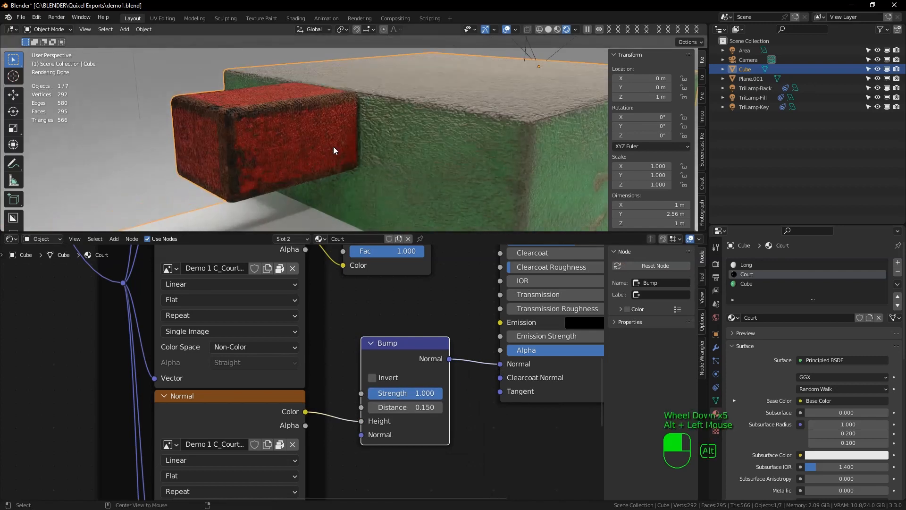
# Try Bump distances of 5.65, 0.25 and 0 to compare the red block's relief
pyautogui.moveTo(406, 407); pyautogui.dragTo(454, 407)
pyautogui.doubleClick(406, 407)
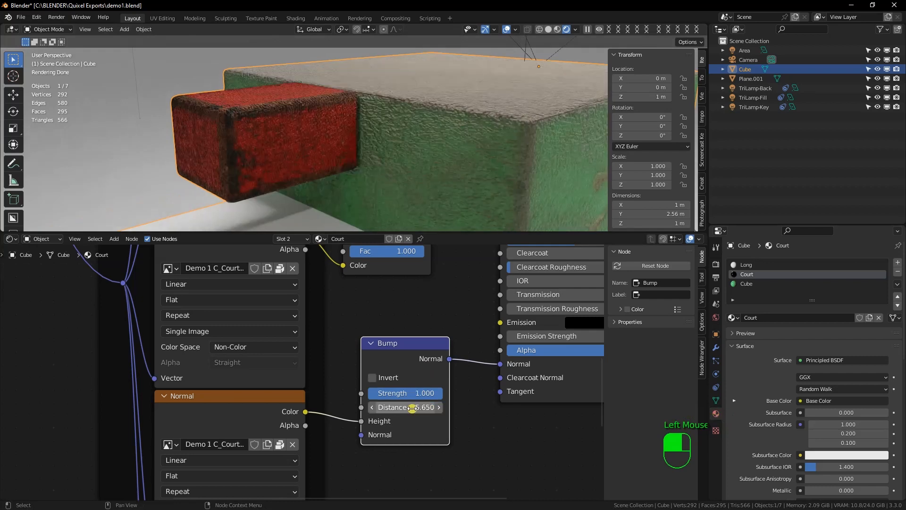
pyautogui.write('0.25')
pyautogui.press('Return')
pyautogui.click(411, 407)
pyautogui.write('0')
pyautogui.press('Return')
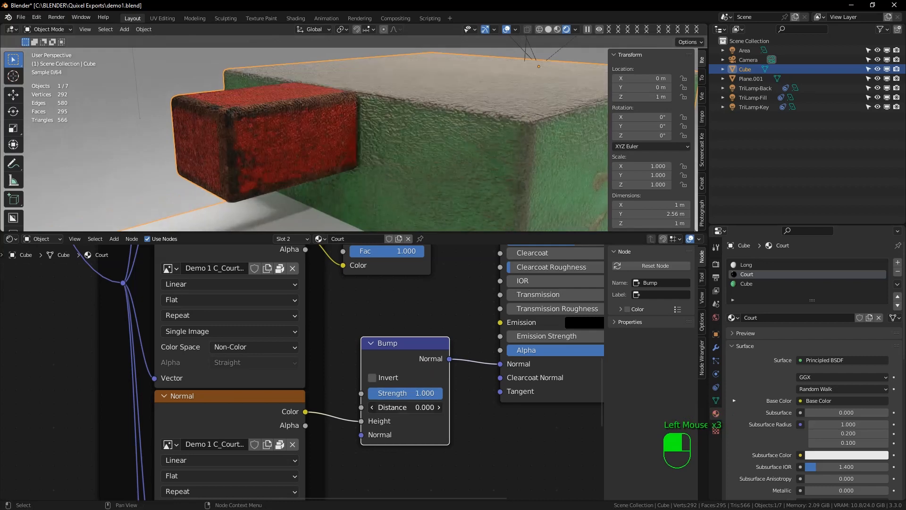
# Set the Court material's Bump node to a distance of 0.5 and a strength of 0.15
pyautogui.moveTo(452, 234); pyautogui.dragTo(452, 249)
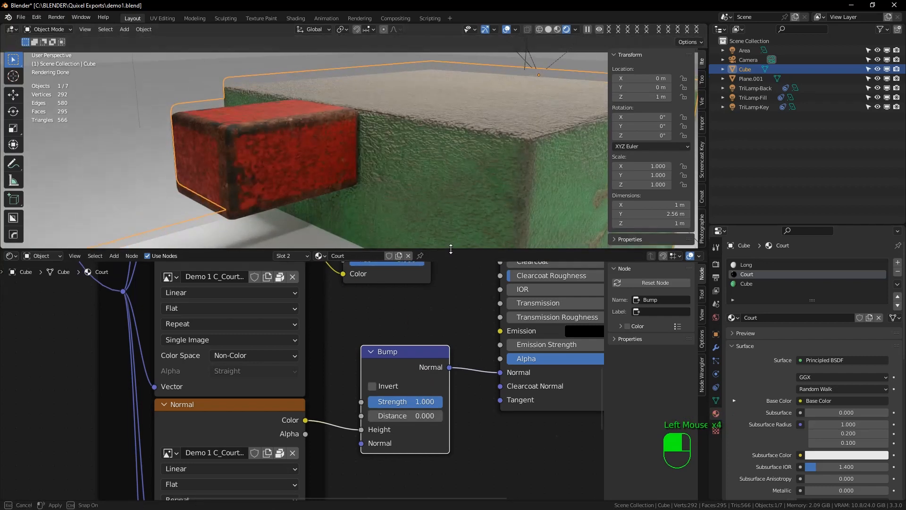
pyautogui.click(396, 415)
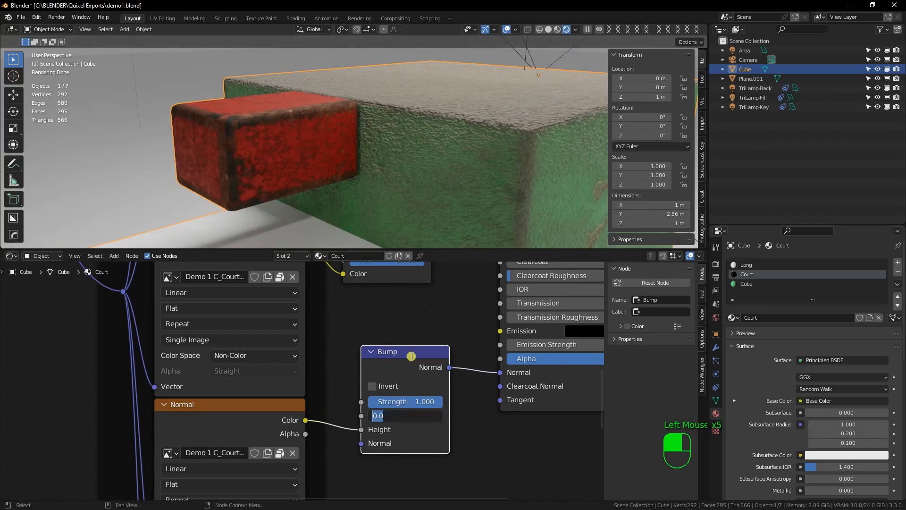
pyautogui.write('0.5')
pyautogui.press('Return')
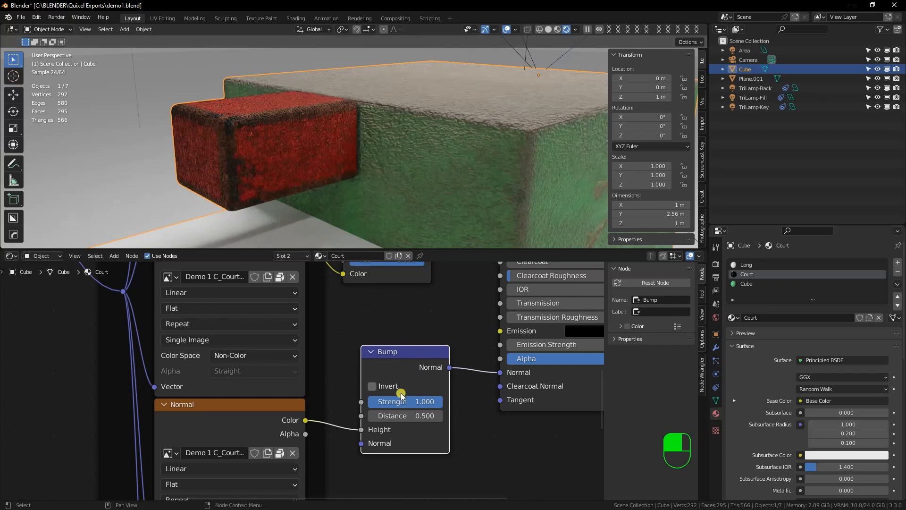
pyautogui.click(402, 404)
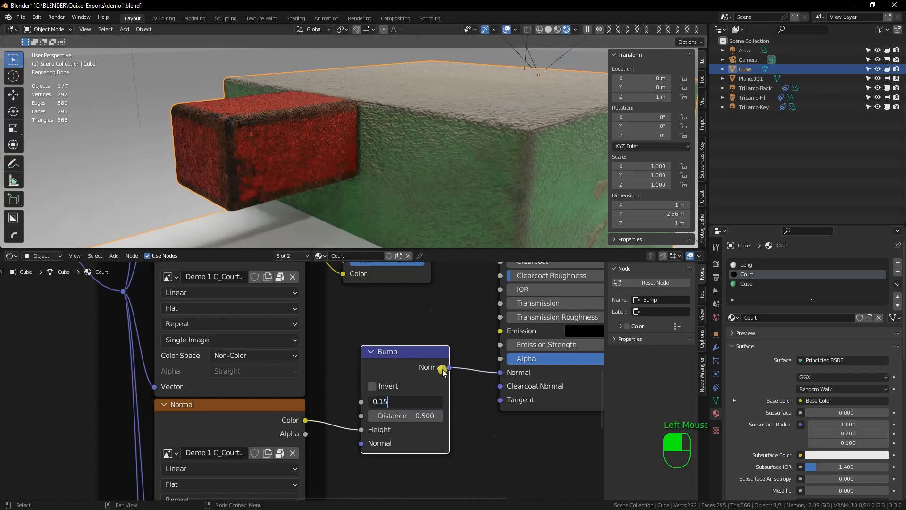
pyautogui.write('0.15')
pyautogui.press('Return')
# Examine the red block's relief up close and from farther out, and review the Court material's node connections
pyautogui.keyDown('alt'); pyautogui.moveTo(291, 121); pyautogui.dragTo(364, 134); pyautogui.keyUp('alt')
pyautogui.scroll(-2, 362, 137)
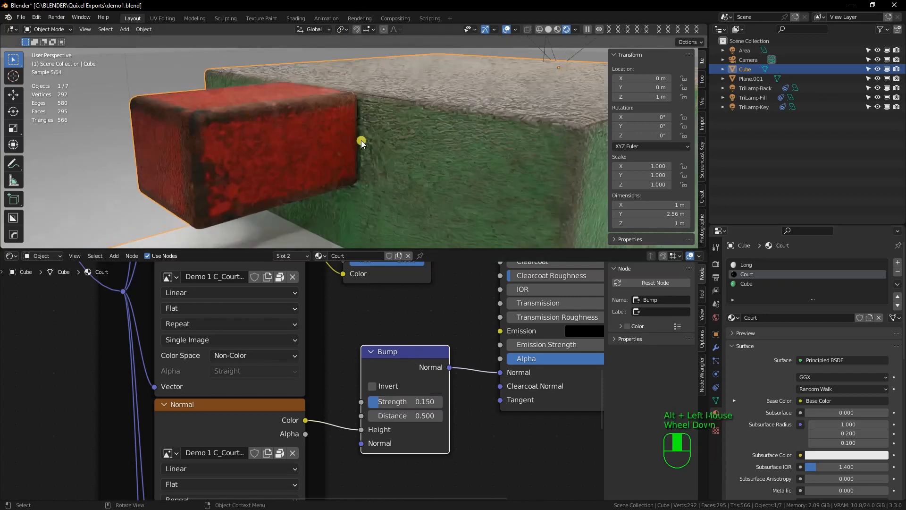
pyautogui.scroll(5, 361, 141)
pyautogui.keyDown('shift'); pyautogui.moveTo(409, 166); pyautogui.dragTo(410, 160, button='middle'); pyautogui.keyUp('shift')
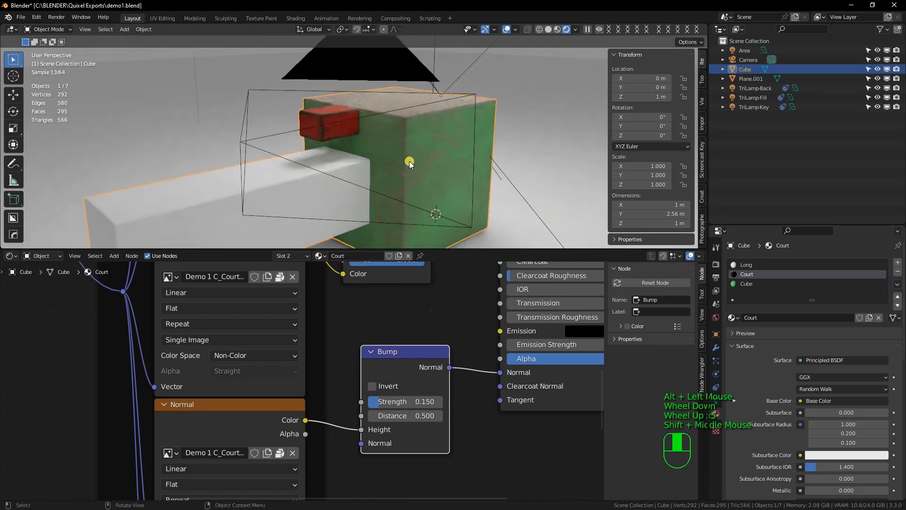
pyautogui.scroll(-1, 409, 161)
pyautogui.scroll(4, 410, 159)
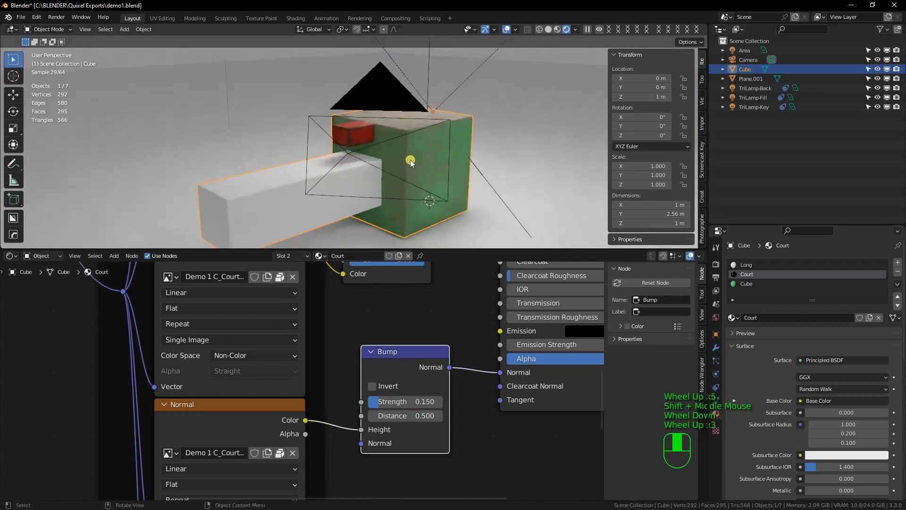
pyautogui.click(437, 249)
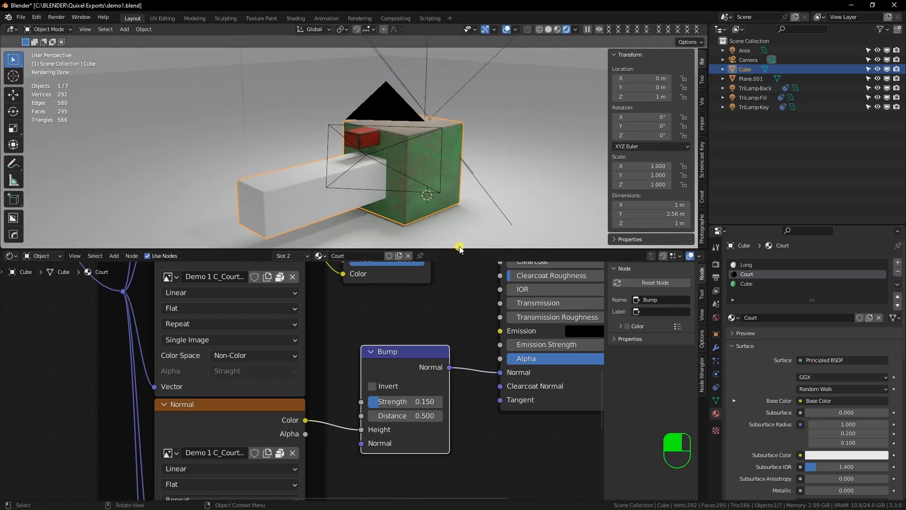
pyautogui.moveTo(451, 256); pyautogui.dragTo(461, 282)
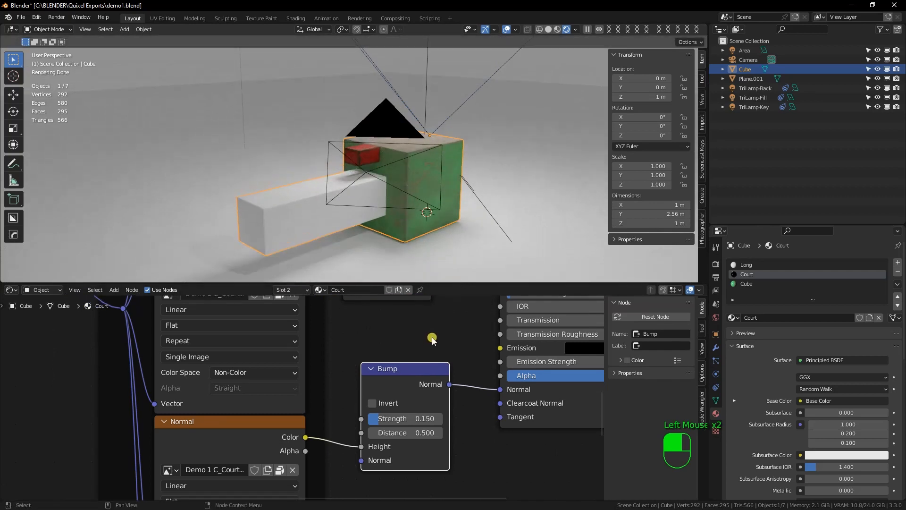
pyautogui.scroll(-2, 344, 393)
pyautogui.scroll(2, 344, 393)
pyautogui.scroll(6, 347, 391)
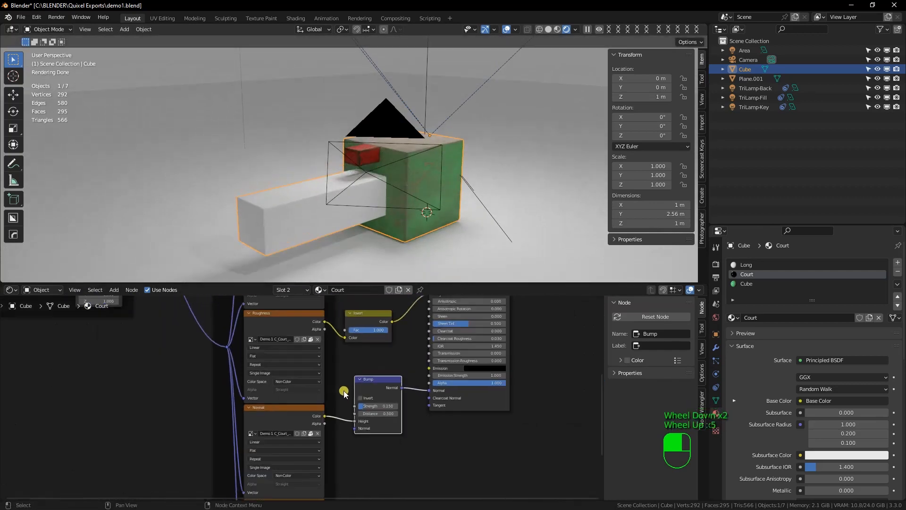
pyautogui.keyDown('shift'); pyautogui.moveTo(375, 378); pyautogui.dragTo(394, 378, button='middle'); pyautogui.keyUp('shift')
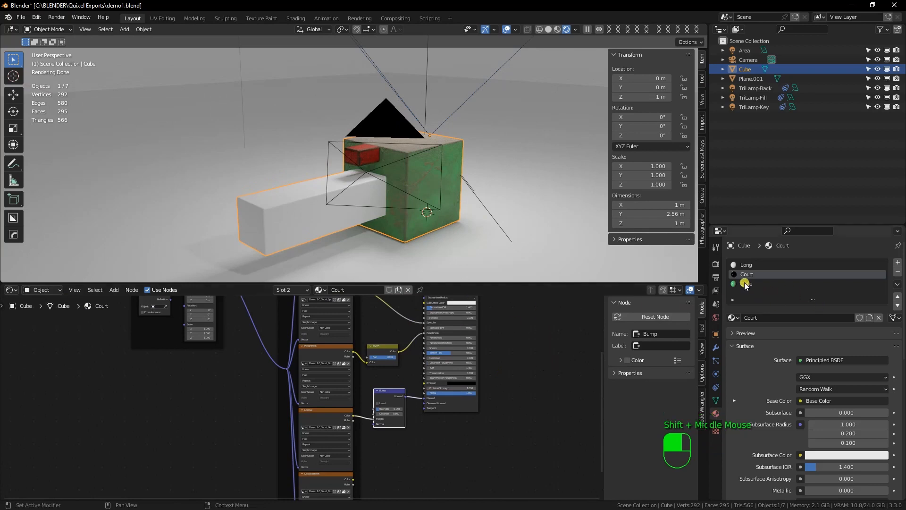
# Build the Long material with Principled Texture Setup from the Demo 1 C_Long Displacement, Gloss, Normal, Diffuse and Specular maps
pyautogui.click(745, 265)
pyautogui.moveTo(371, 374); pyautogui.dragTo(364, 419, button='middle')
pyautogui.click(422, 343)
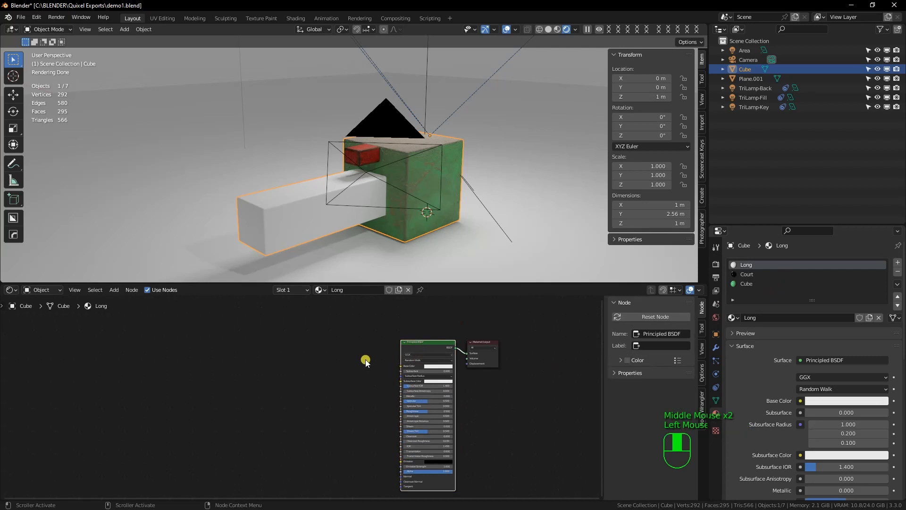
pyautogui.click(423, 350)
pyautogui.hotkey('ctrl', 'shift', 't')
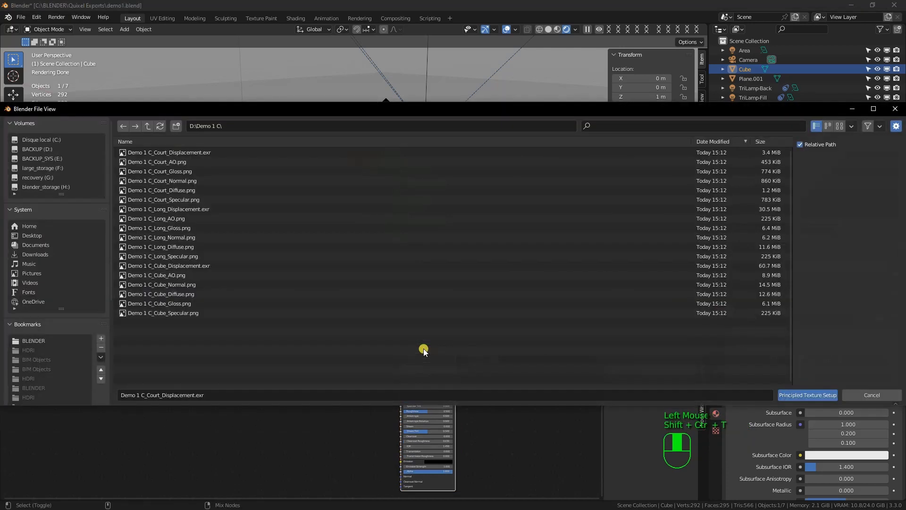
pyautogui.click(180, 209)
pyautogui.keyDown('shift'); pyautogui.click(175, 256); pyautogui.keyUp('shift')
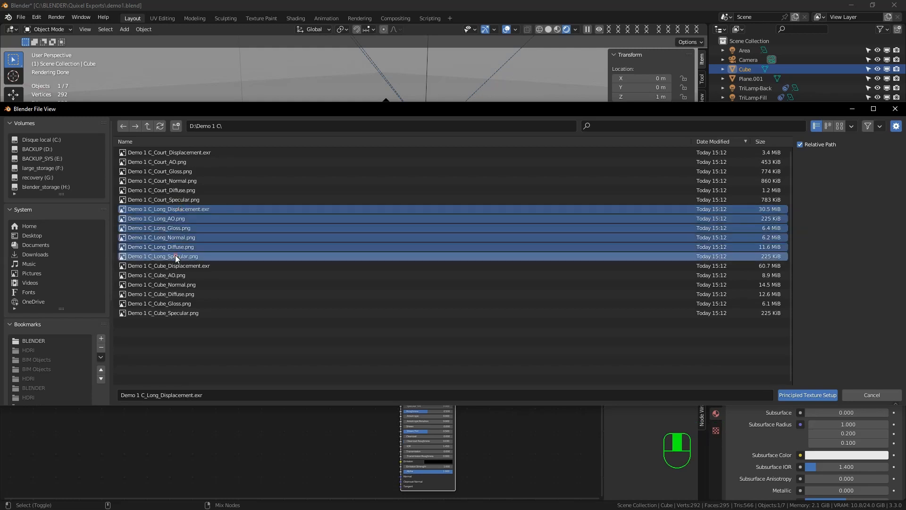
pyautogui.click(802, 394)
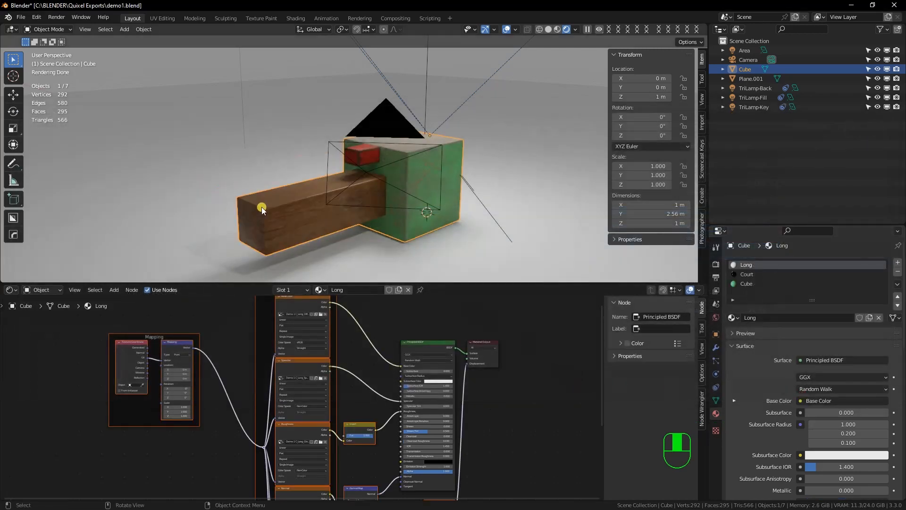
# Inspect the wooden beam and set the Long material's Normal Map strength to 0.15
pyautogui.moveTo(261, 207); pyautogui.dragTo(276, 204, button='middle')
pyautogui.scroll(-1, 324, 205)
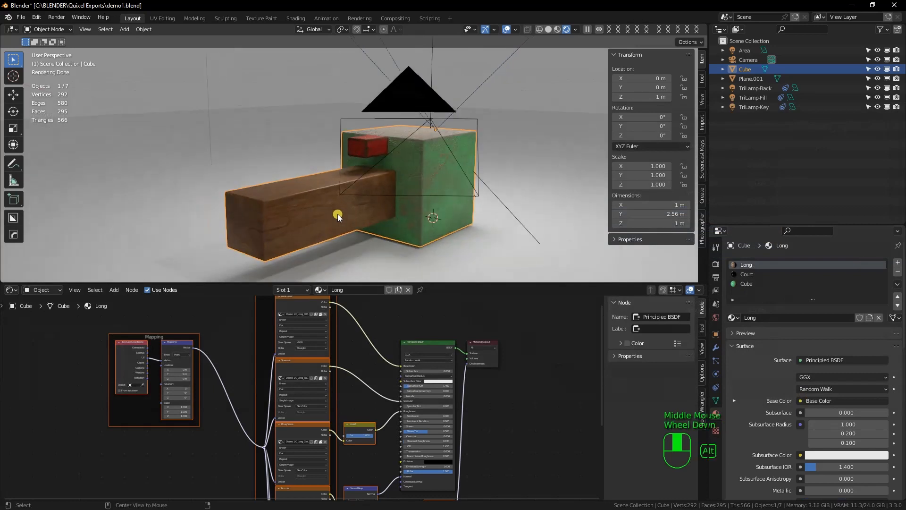
pyautogui.keyDown('alt'); pyautogui.click(353, 213); pyautogui.keyUp('alt')
pyautogui.moveTo(358, 211); pyautogui.dragTo(347, 200, button='middle')
pyautogui.scroll(-2, 346, 200)
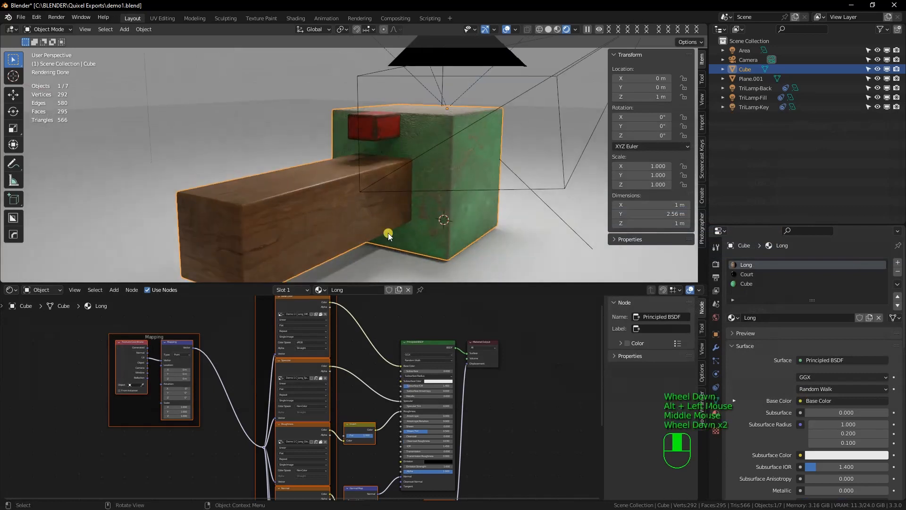
pyautogui.keyDown('shift'); pyautogui.moveTo(385, 231); pyautogui.dragTo(398, 215, button='middle'); pyautogui.keyUp('shift')
pyautogui.moveTo(361, 462); pyautogui.dragTo(364, 377, button='middle')
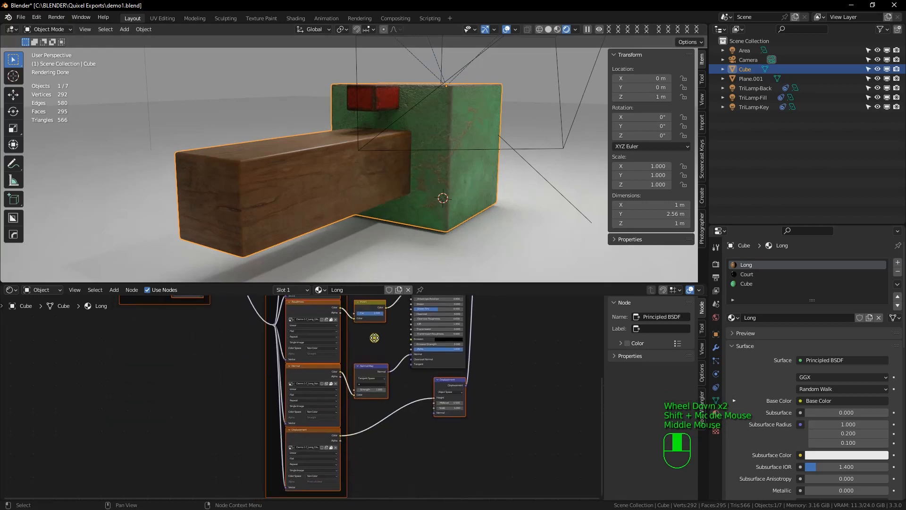
pyautogui.scroll(-1, 366, 396)
pyautogui.scroll(-3, 366, 398)
pyautogui.click(358, 387)
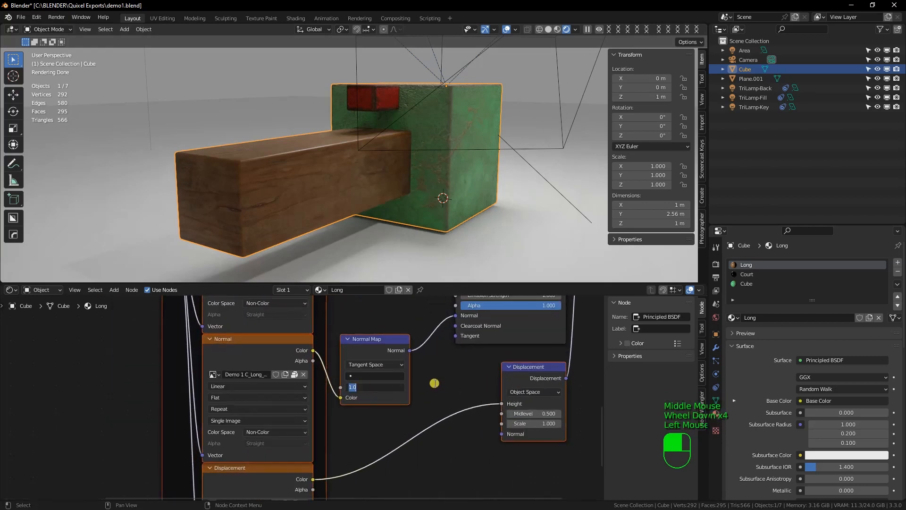
pyautogui.write('0.15')
pyautogui.press('Return')
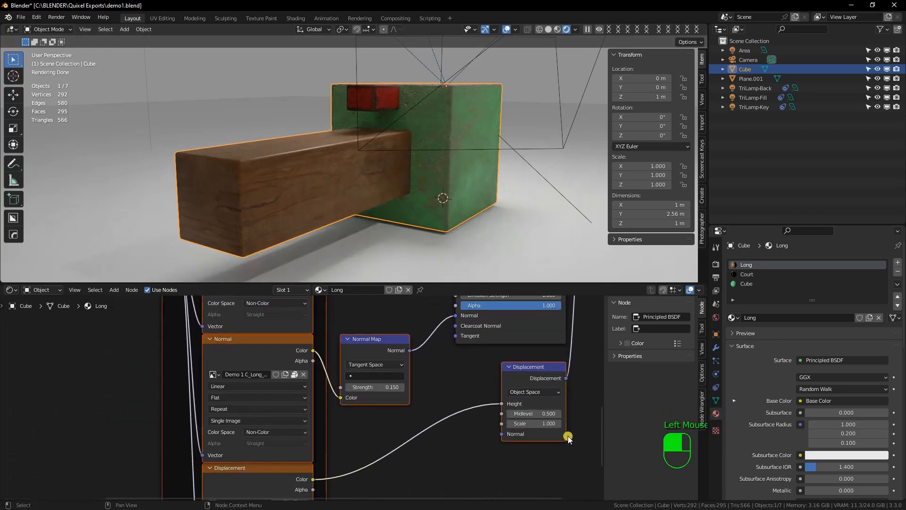
# Set the Long material's Displacement scale to 0.15 and inspect the textured model from several angles
pyautogui.click(543, 421)
pyautogui.write('0')
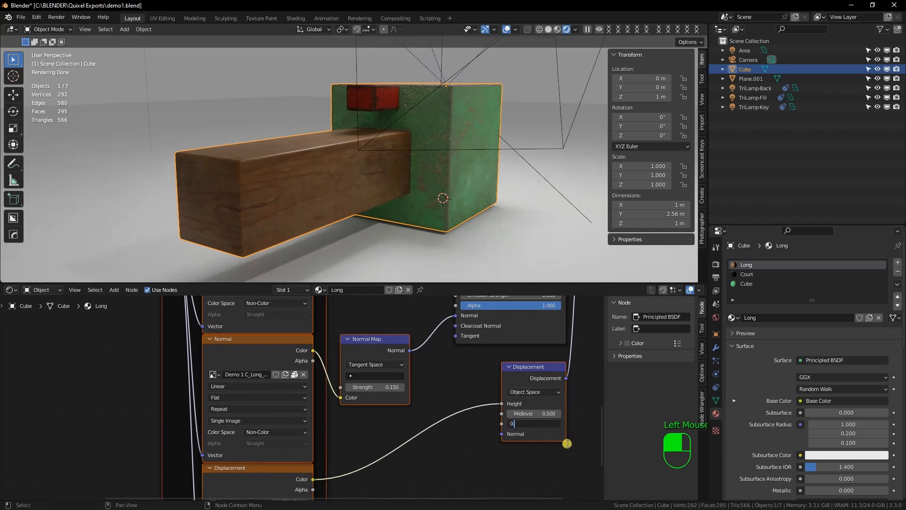
pyautogui.write('.15')
pyautogui.press('Return')
pyautogui.keyDown('alt'); pyautogui.moveTo(502, 185); pyautogui.dragTo(494, 194, button='middle'); pyautogui.keyUp('alt')
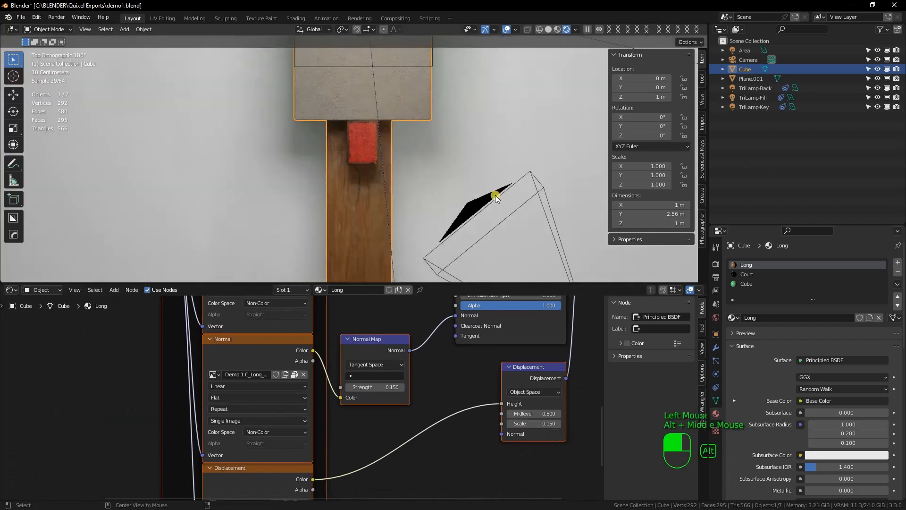
pyautogui.moveTo(433, 185); pyautogui.dragTo(378, 96, button='middle')
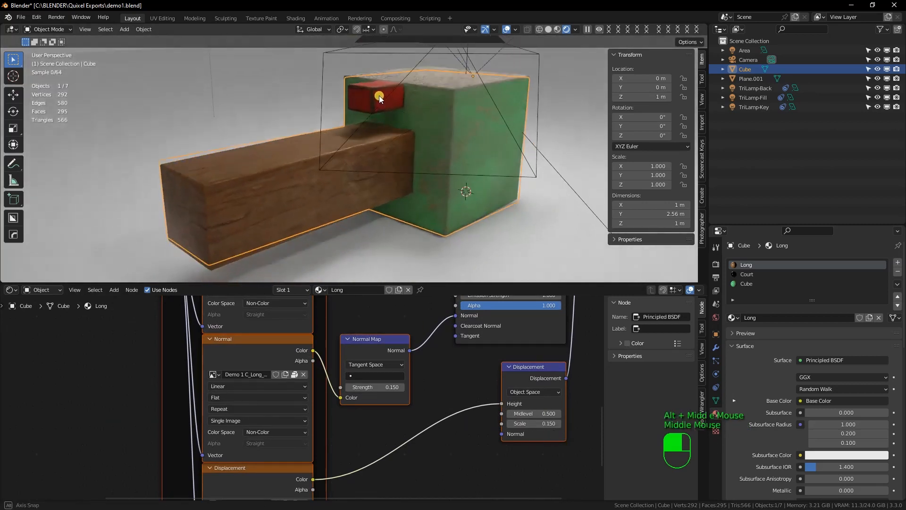
pyautogui.keyDown('shift'); pyautogui.moveTo(463, 145); pyautogui.dragTo(460, 144, button='middle'); pyautogui.keyUp('shift')
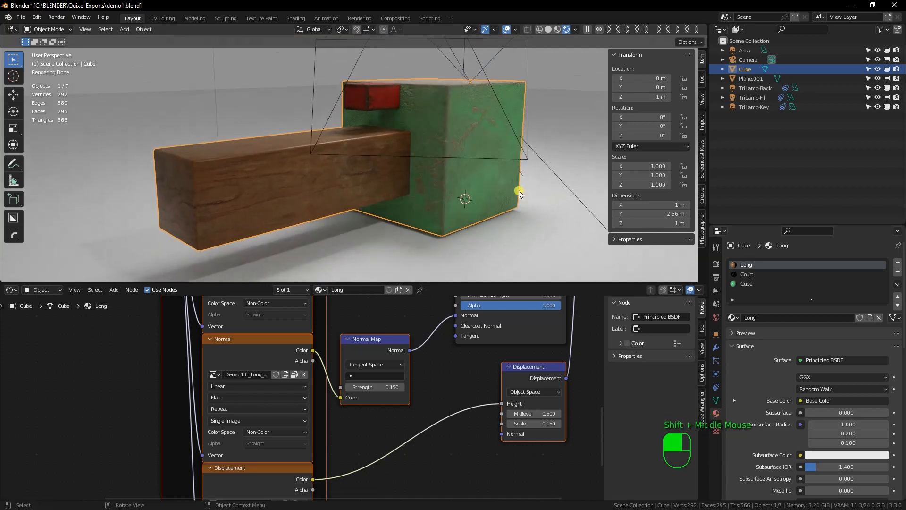
# Switch to Quixel Mixer to compare the original model, return to Blender and select the floor plane
pyautogui.hotkey('alt', 'Tab')
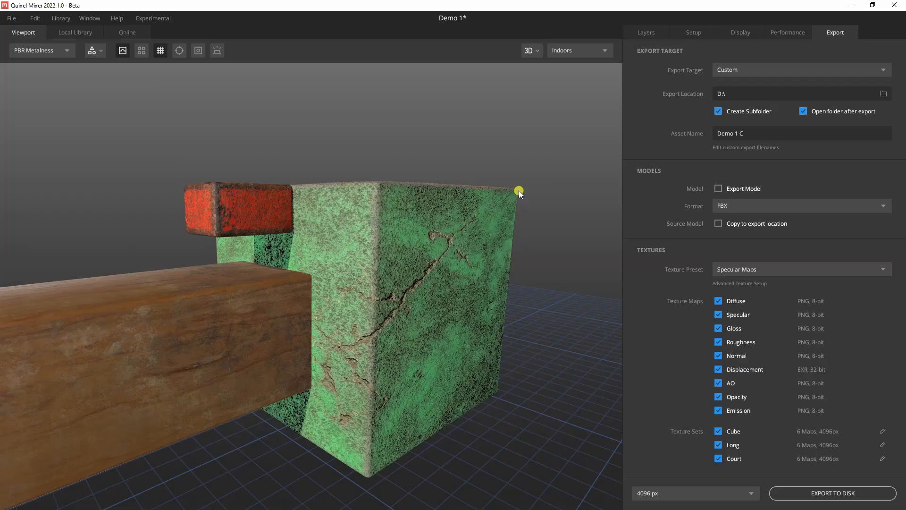
pyautogui.hotkey('alt', 'Tab')
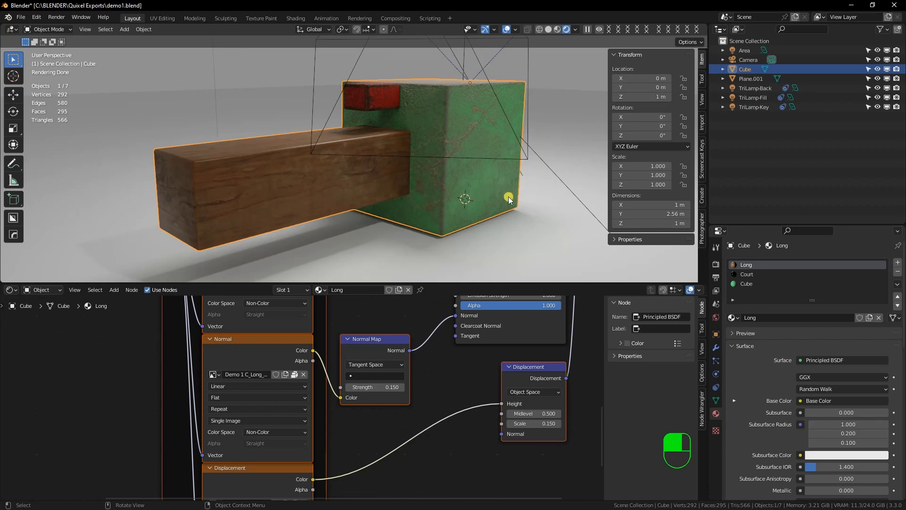
pyautogui.click(564, 218)
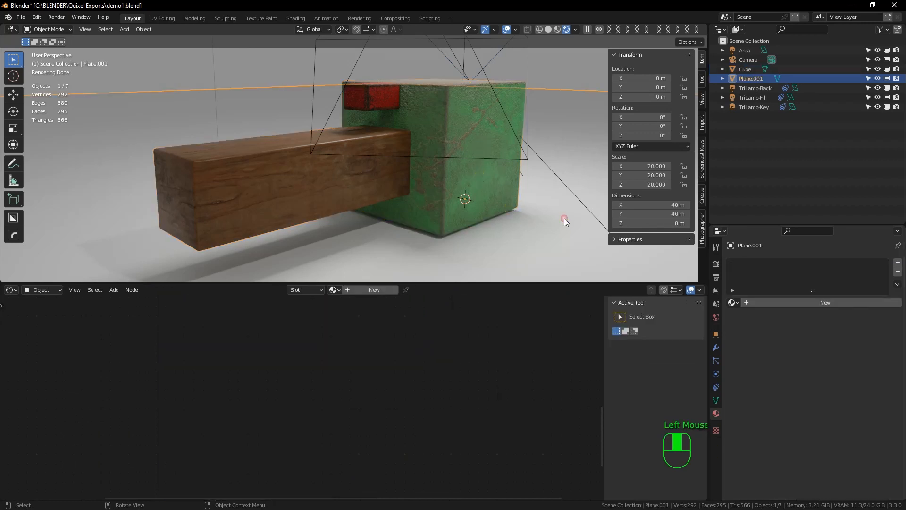